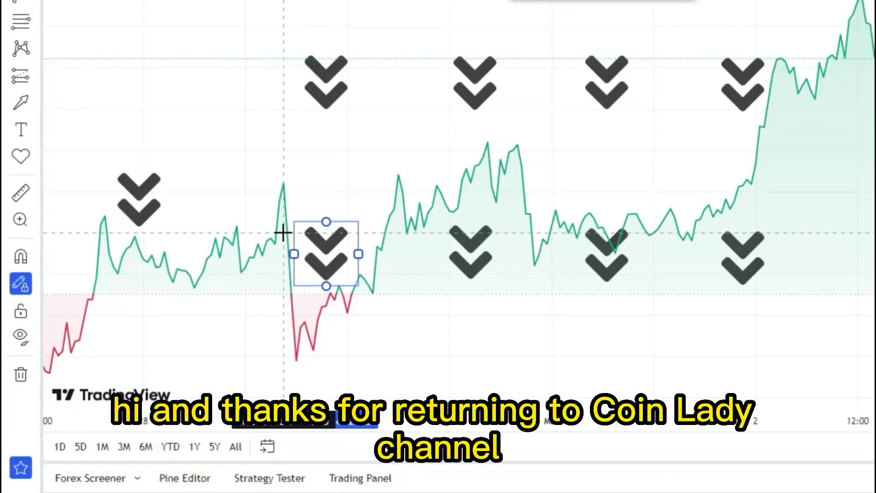
Step: Zoom the XRP chart and drag one double-chevron marker up and to the right
{"action": "scroll", "coordinate": [635, 275], "scroll_direction": "down", "scroll_amount": 4}
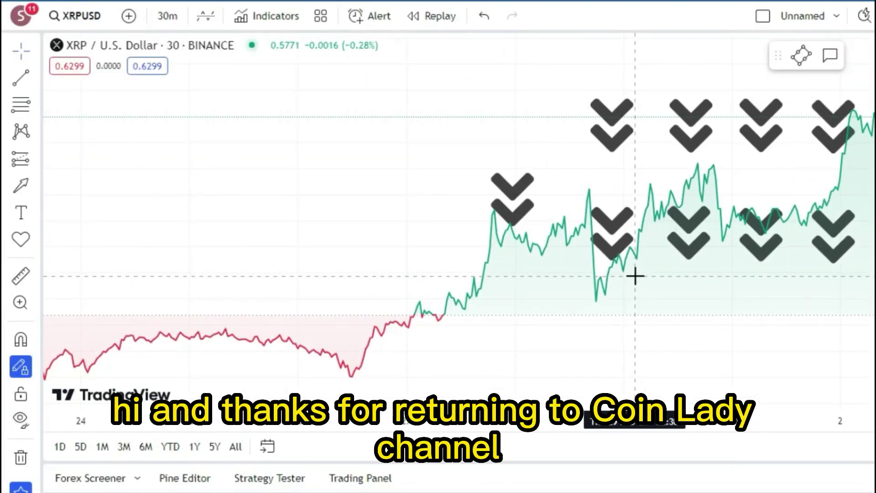
{"action": "scroll", "coordinate": [636, 276], "scroll_direction": "down", "scroll_amount": 2}
{"action": "scroll", "coordinate": [638, 280], "scroll_direction": "up", "scroll_amount": 8}
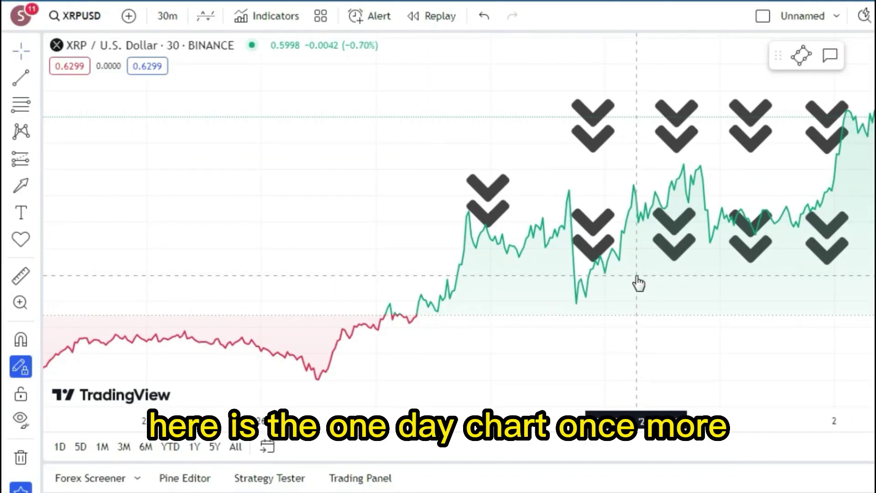
{"action": "scroll", "coordinate": [638, 281], "scroll_direction": "down", "scroll_amount": 4}
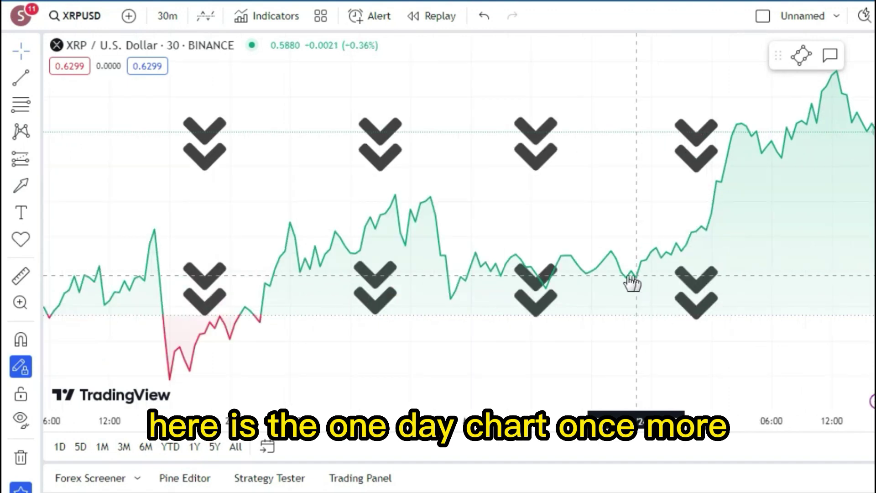
{"action": "left_click", "coordinate": [176, 242]}
{"action": "mouse_move", "coordinate": [176, 242]}
{"action": "left_mouse_down"}
{"action": "mouse_move", "coordinate": [238, 209]}
{"action": "mouse_move", "coordinate": [249, 221]}
{"action": "left_mouse_up"}
{"action": "scroll", "coordinate": [495, 220], "scroll_direction": "down", "scroll_amount": 6}
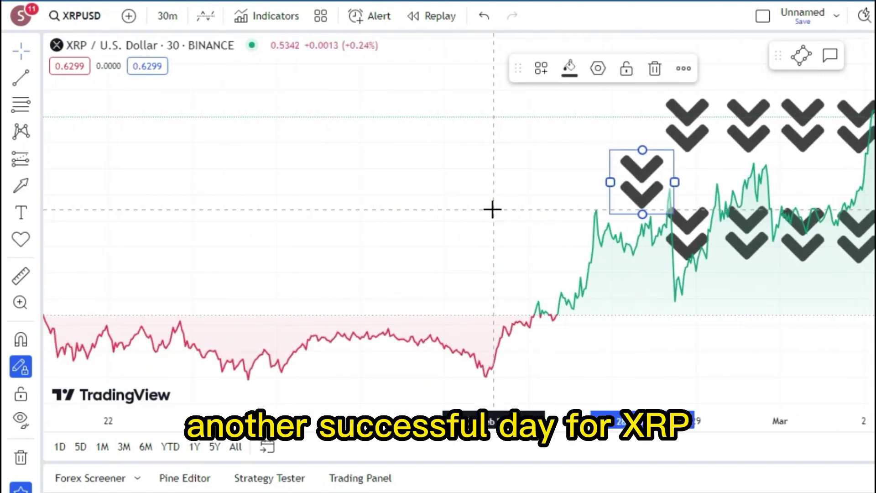
{"action": "scroll", "coordinate": [493, 208], "scroll_direction": "down", "scroll_amount": 2}
{"action": "scroll", "coordinate": [493, 208], "scroll_direction": "up", "scroll_amount": 8}
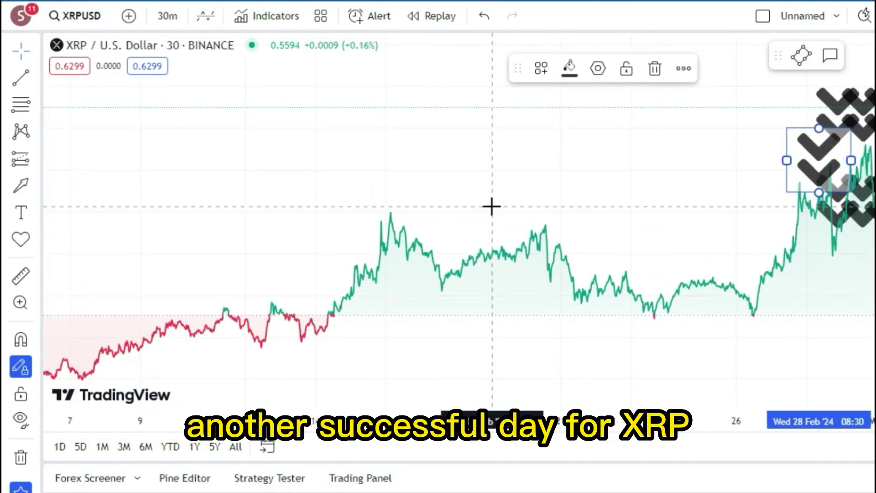
{"action": "scroll", "coordinate": [492, 206], "scroll_direction": "up", "scroll_amount": 8}
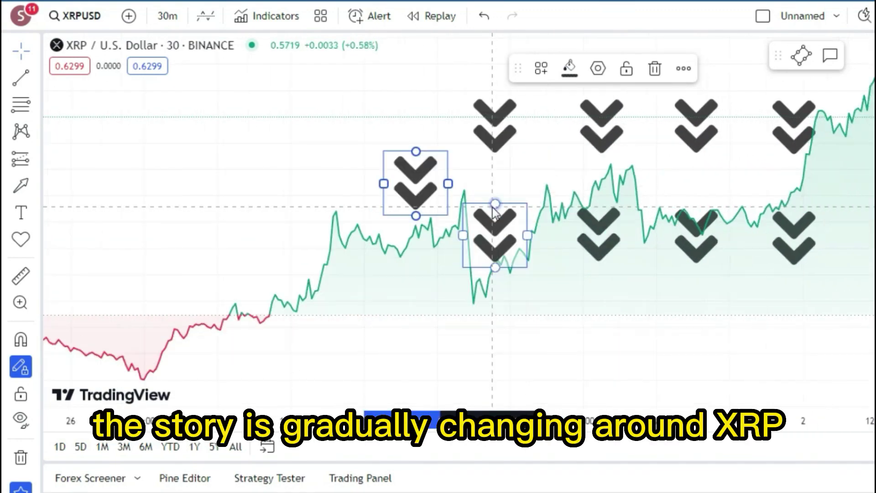
{"action": "scroll", "coordinate": [492, 207], "scroll_direction": "down", "scroll_amount": 6}
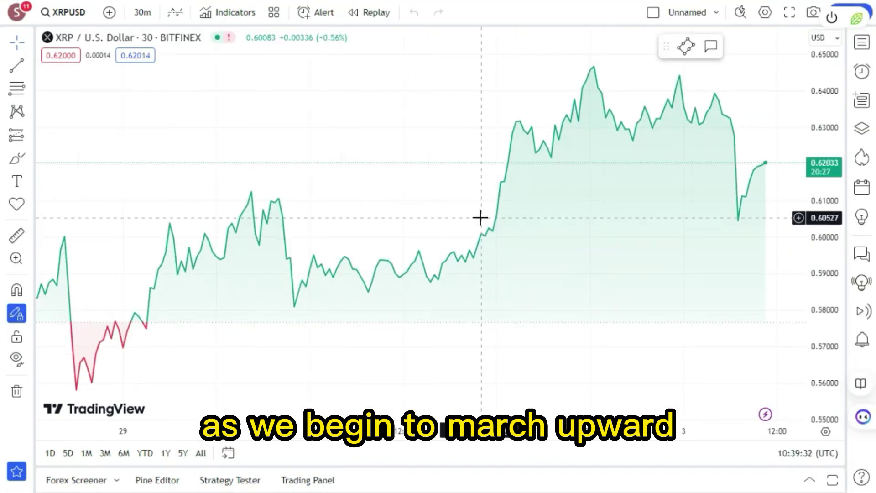
Step: Browse the projection, Fibonacci and pattern tool groups, then open the Shapes flyout
{"action": "scroll", "coordinate": [480, 217], "scroll_direction": "down", "scroll_amount": 5}
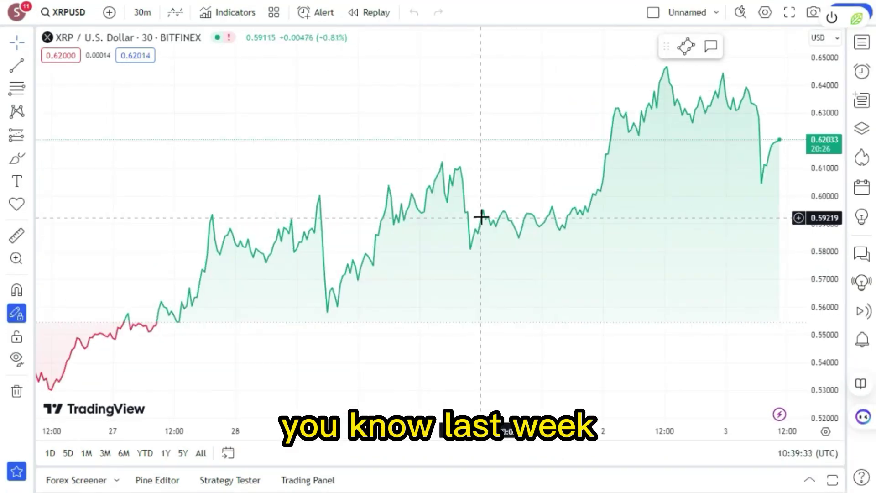
{"action": "scroll", "coordinate": [425, 243], "scroll_direction": "up", "scroll_amount": 4}
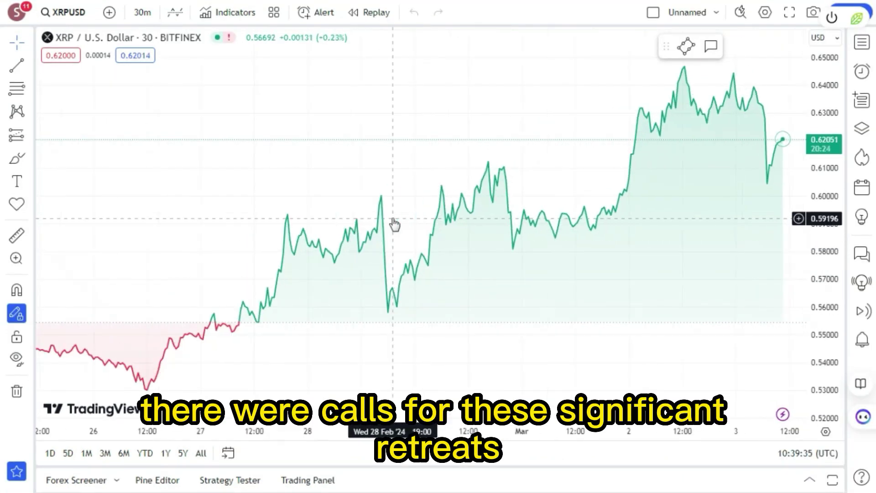
{"action": "scroll", "coordinate": [136, 124], "scroll_direction": "down", "scroll_amount": 1}
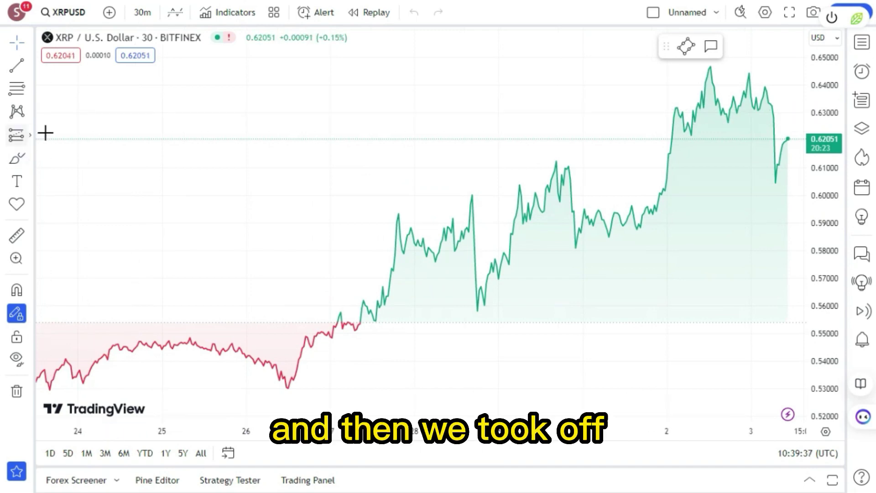
{"action": "left_click", "coordinate": [29, 136]}
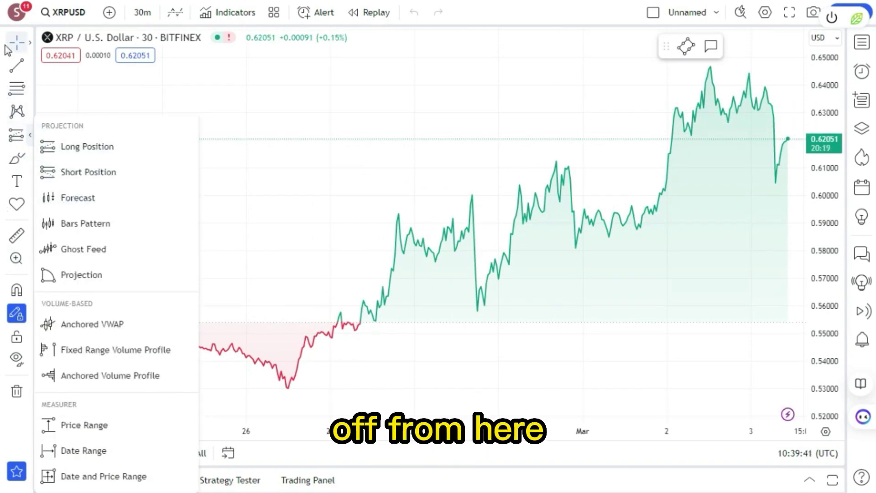
{"action": "left_click", "coordinate": [27, 91]}
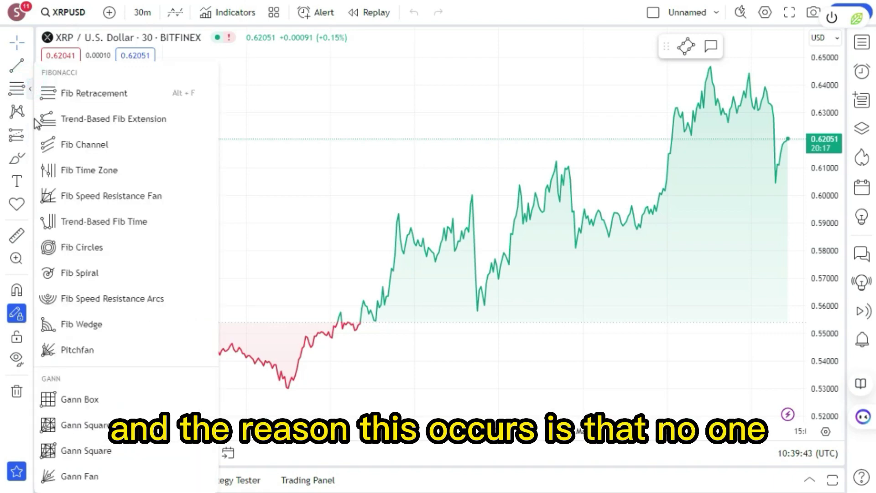
{"action": "left_click", "coordinate": [31, 113]}
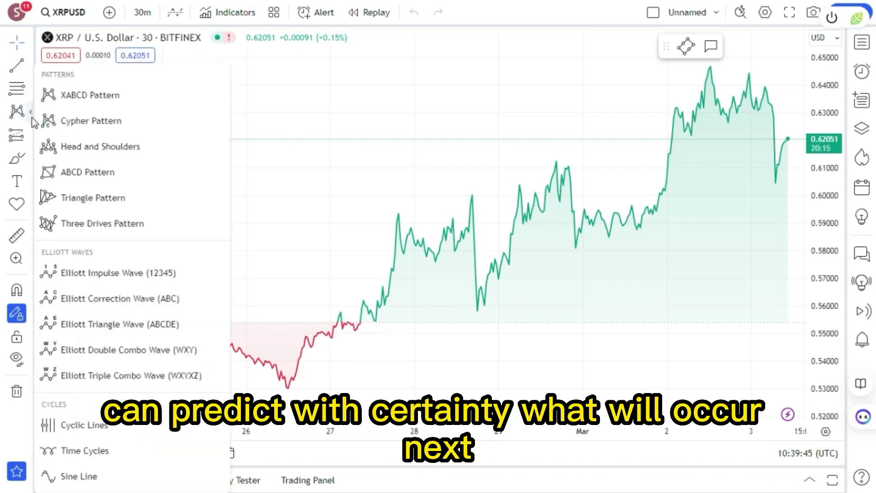
{"action": "left_click", "coordinate": [31, 160]}
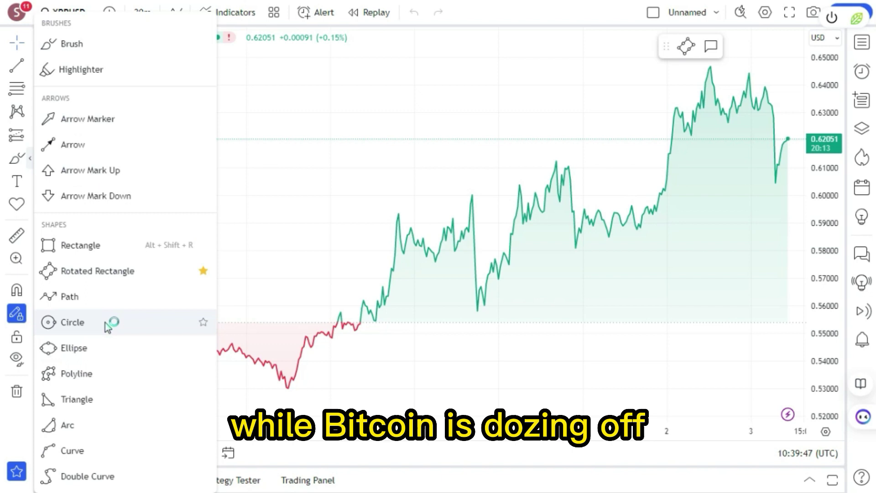
Step: Draw a large rectangle from 24 Feb to 2 Mar over the price line and fill it blue
{"action": "left_click", "coordinate": [96, 245]}
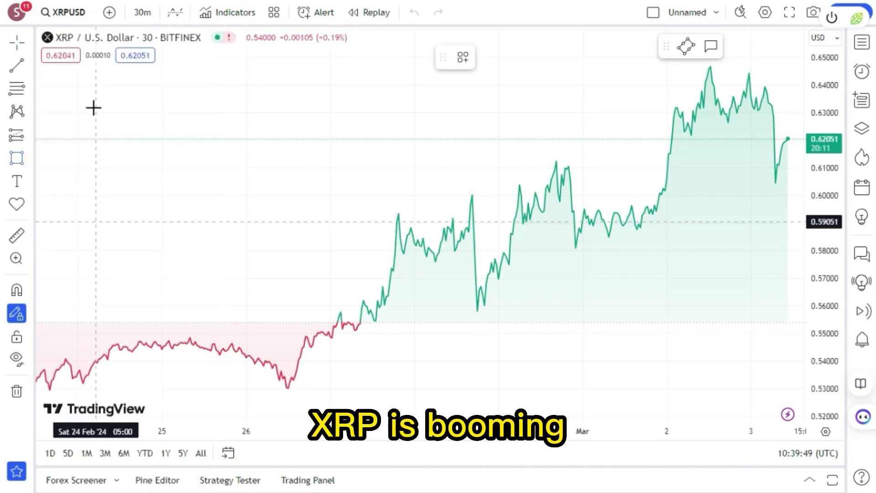
{"action": "mouse_move", "coordinate": [92, 80]}
{"action": "left_mouse_down"}
{"action": "mouse_move", "coordinate": [127, 88]}
{"action": "mouse_move", "coordinate": [618, 372]}
{"action": "mouse_move", "coordinate": [744, 379]}
{"action": "mouse_move", "coordinate": [749, 393]}
{"action": "left_mouse_up"}
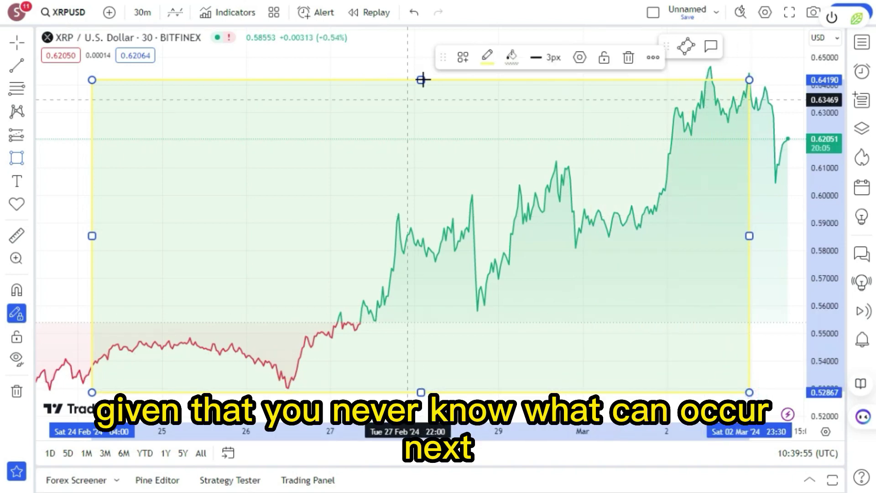
{"action": "left_click", "coordinate": [512, 57]}
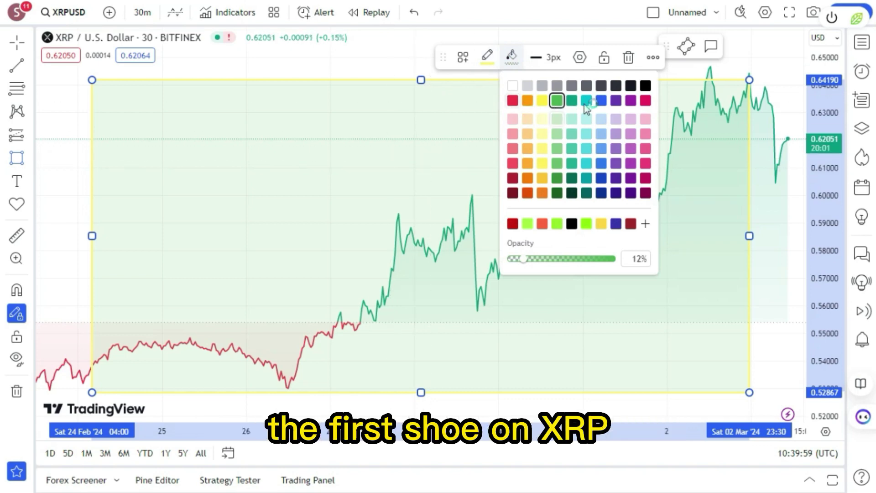
{"action": "left_click", "coordinate": [601, 100]}
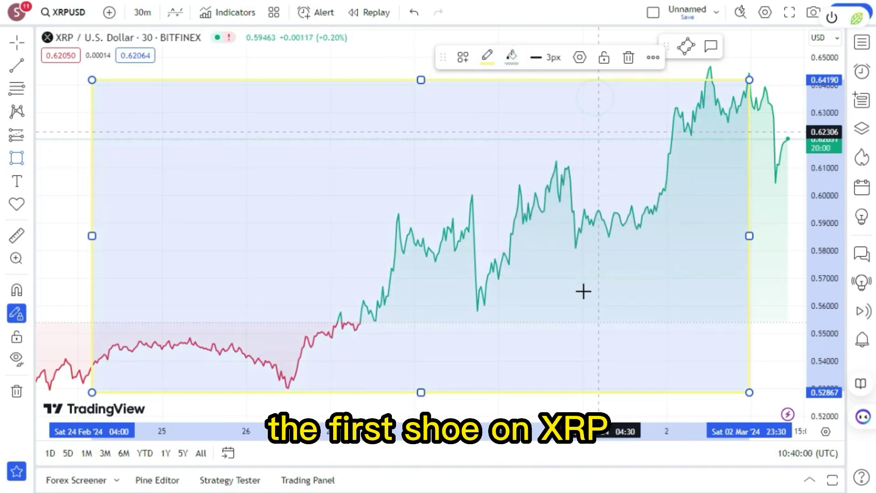
Step: Set the rectangle's blue fill to 77% opacity and its border to 80% opacity
{"action": "left_click", "coordinate": [511, 55]}
{"action": "left_click", "coordinate": [612, 258]}
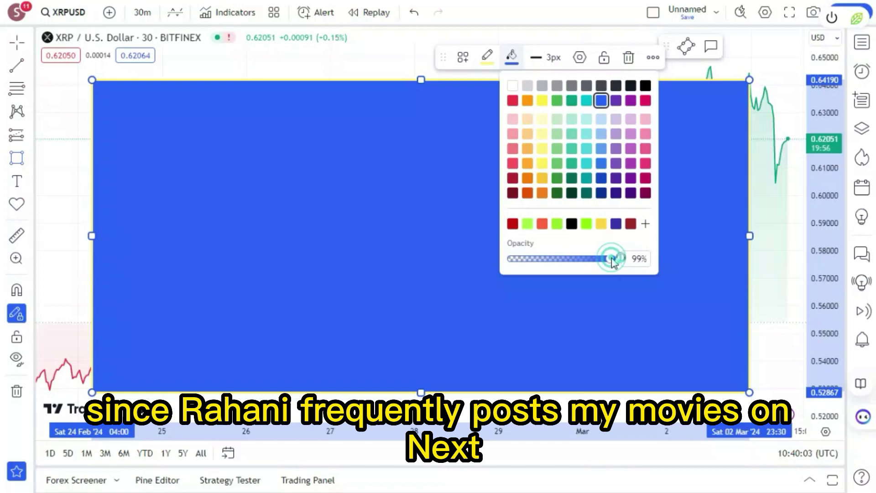
{"action": "left_click", "coordinate": [589, 259]}
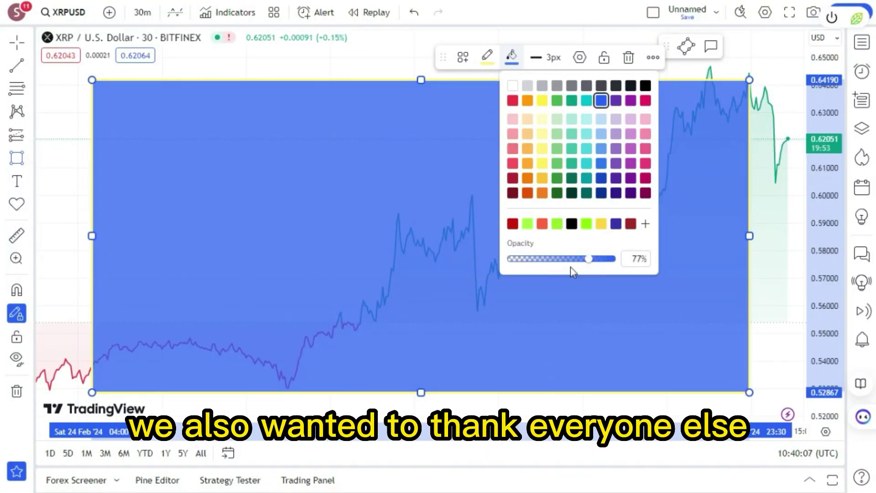
{"action": "left_click", "coordinate": [487, 56]}
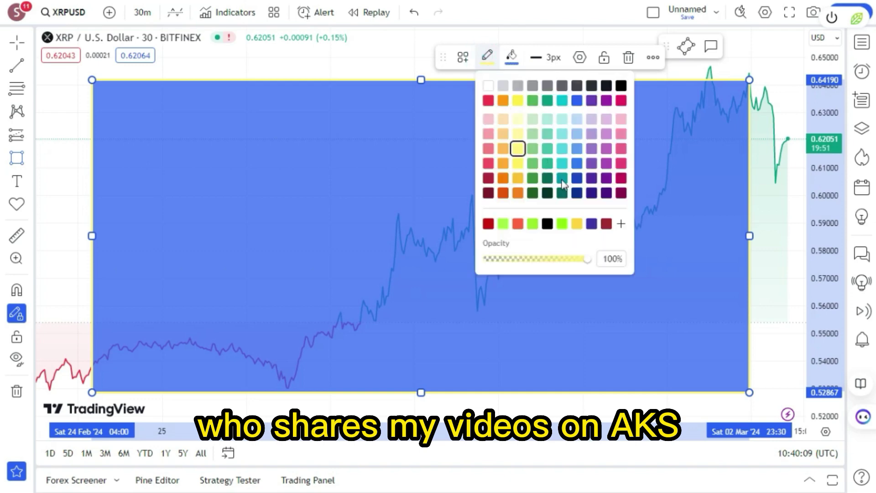
{"action": "left_click", "coordinate": [570, 259]}
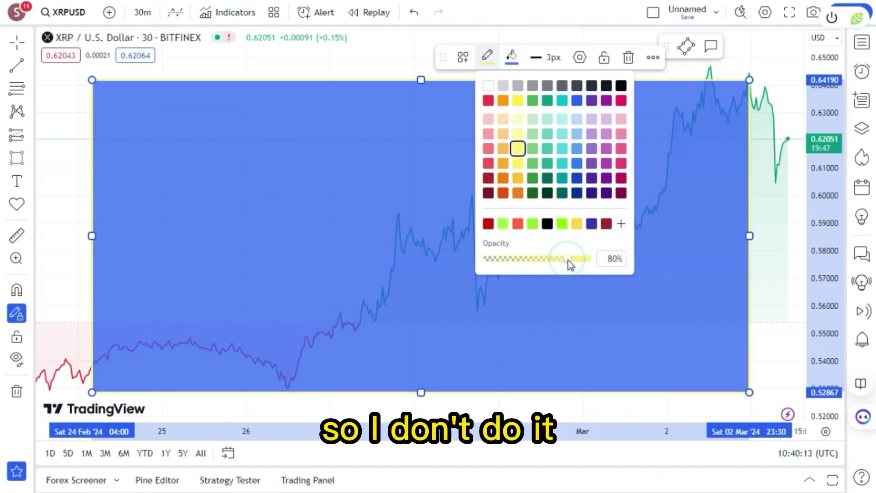
Step: Delete the small stray rectangle inside the blue one
{"action": "left_click", "coordinate": [378, 208]}
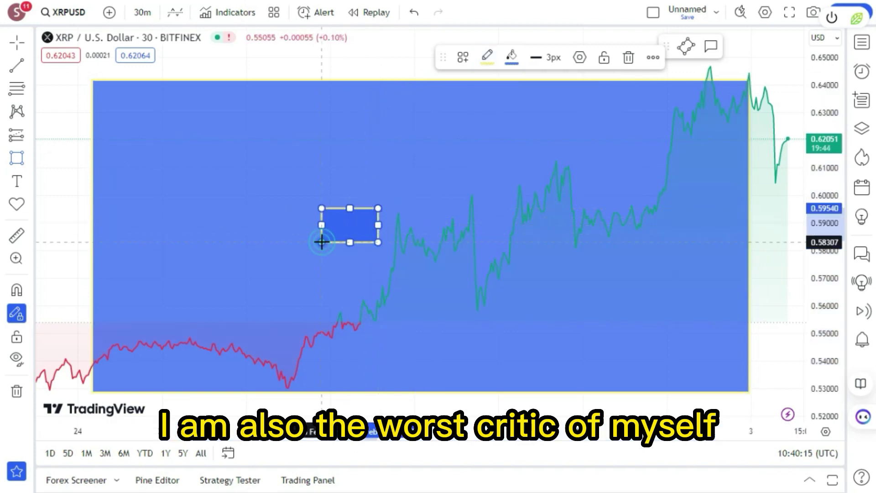
{"action": "left_click", "coordinate": [322, 243]}
{"action": "left_click", "coordinate": [631, 58]}
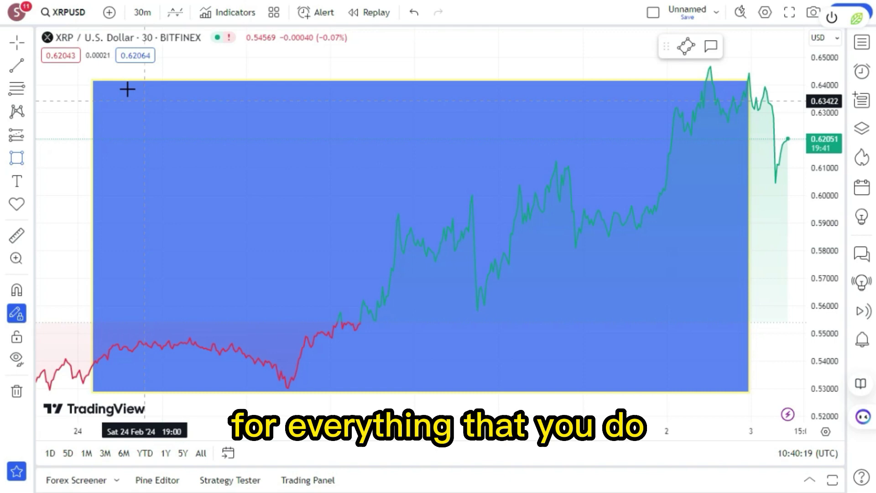
Step: Draw a rectangle in the blue rectangle's top-left corner with a white border and magenta fill
{"action": "left_click_drag", "start_coordinate": [96, 83], "coordinate": [362, 223]}
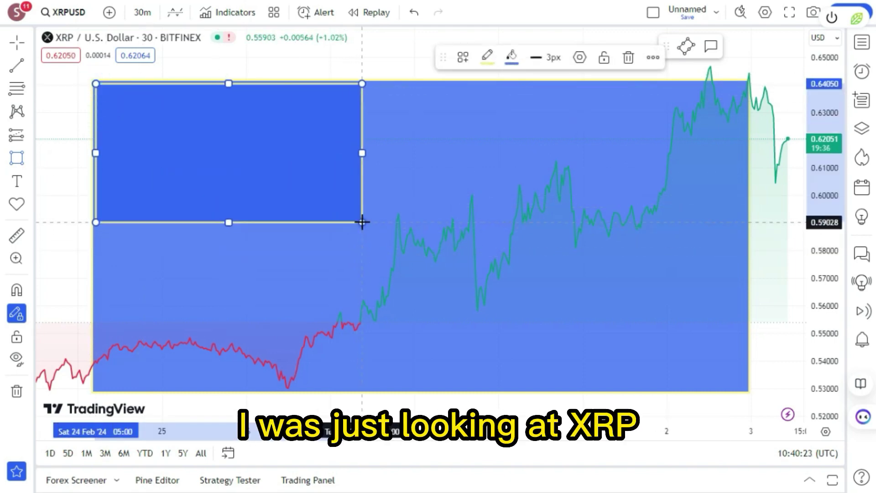
{"action": "left_click", "coordinate": [486, 51]}
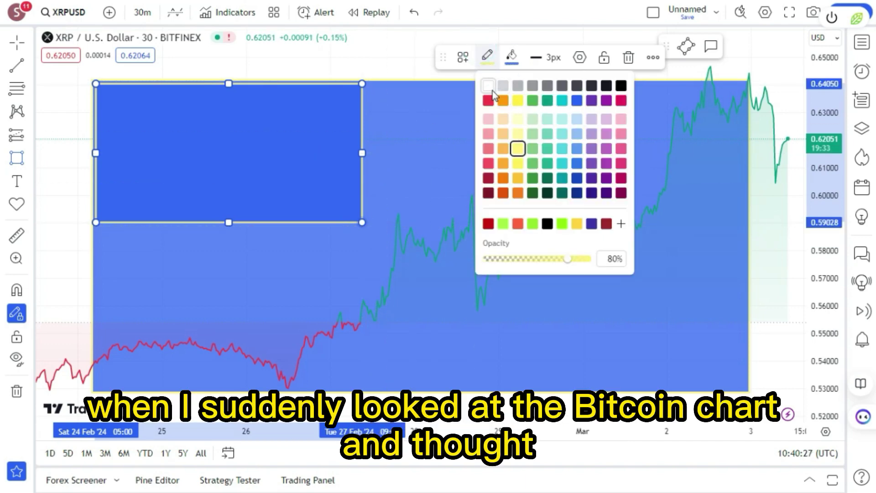
{"action": "left_click", "coordinate": [489, 87]}
{"action": "left_click", "coordinate": [513, 56]}
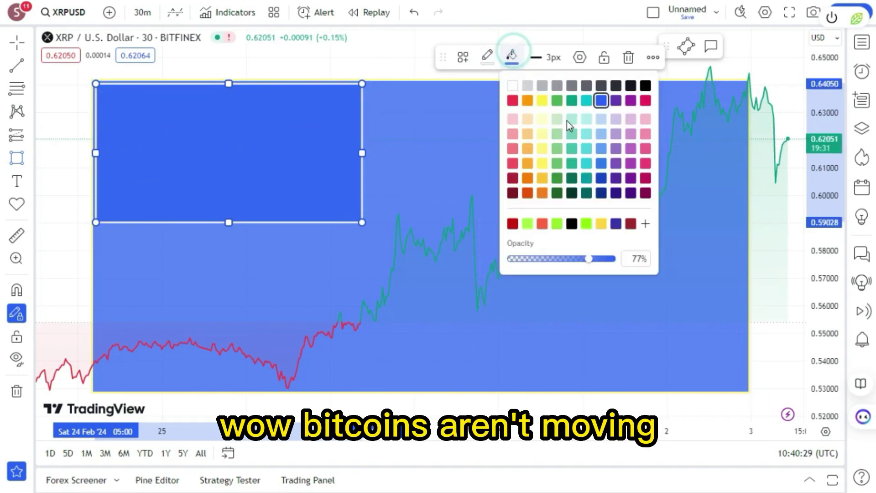
{"action": "left_click", "coordinate": [648, 164]}
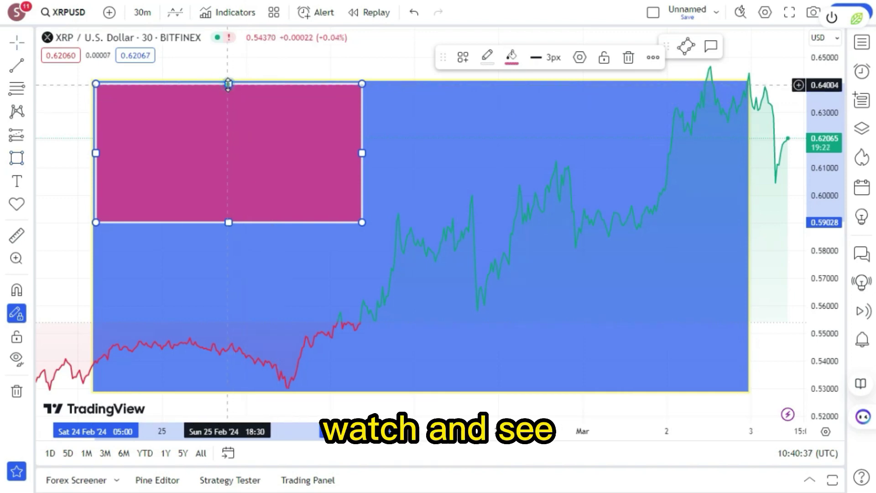
Step: Align the magenta rectangle's top and left edges with the blue rectangle's edges
{"action": "left_click_drag", "start_coordinate": [228, 84], "coordinate": [223, 80]}
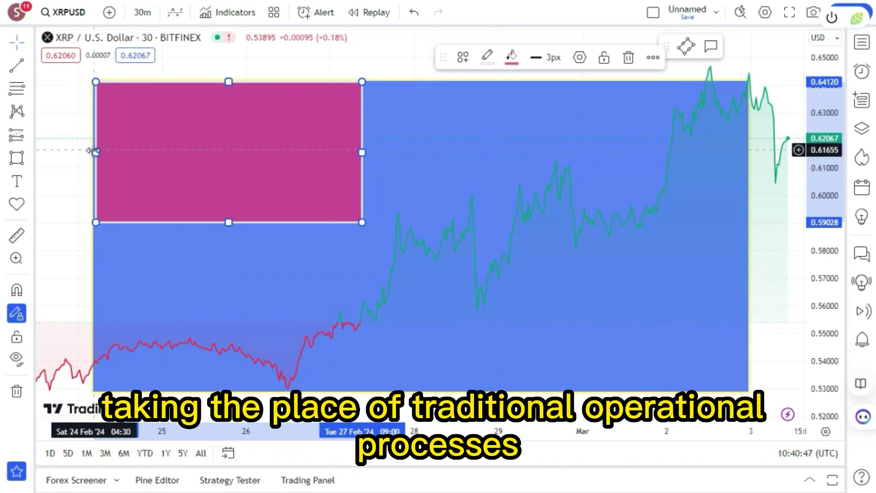
{"action": "left_click_drag", "start_coordinate": [87, 151], "coordinate": [89, 151]}
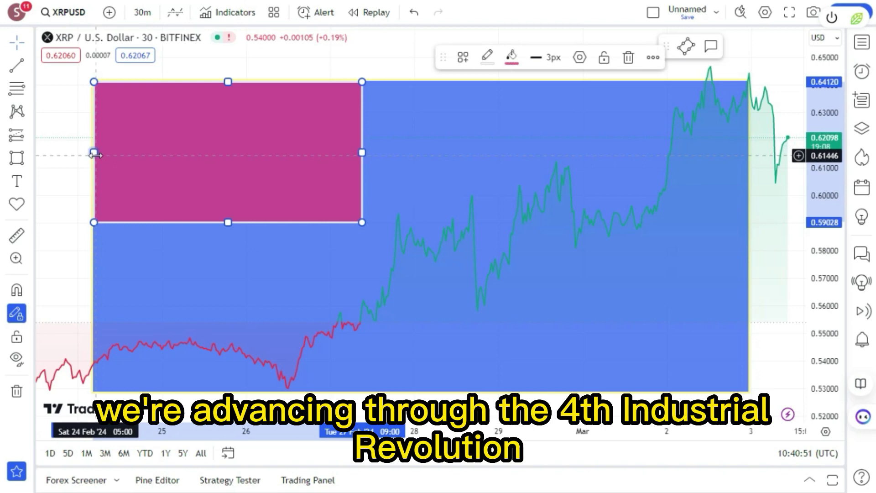
{"action": "left_click", "coordinate": [23, 159]}
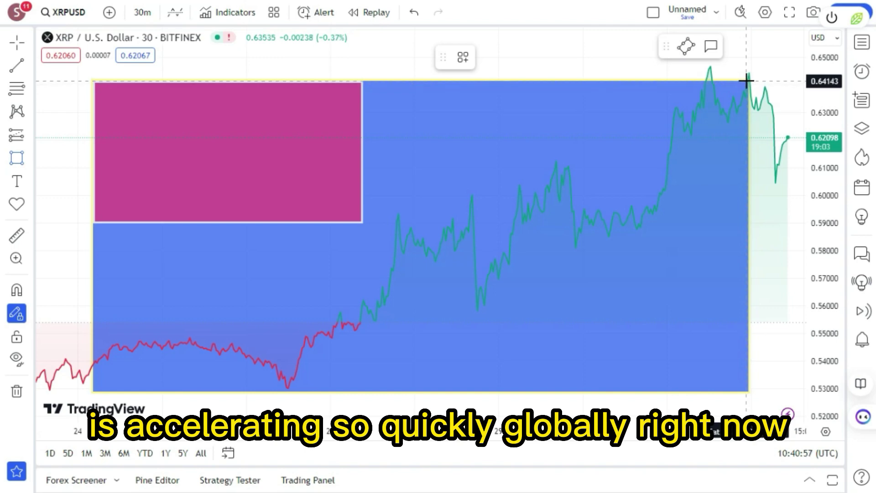
Step: Draw matching magenta boxes in the top-right and lower-left corners and start the lower-right one
{"action": "mouse_move", "coordinate": [747, 81]}
{"action": "left_mouse_down"}
{"action": "mouse_move", "coordinate": [674, 135]}
{"action": "mouse_move", "coordinate": [630, 192]}
{"action": "mouse_move", "coordinate": [522, 223]}
{"action": "mouse_move", "coordinate": [541, 212]}
{"action": "mouse_move", "coordinate": [530, 210]}
{"action": "mouse_move", "coordinate": [538, 222]}
{"action": "left_mouse_up"}
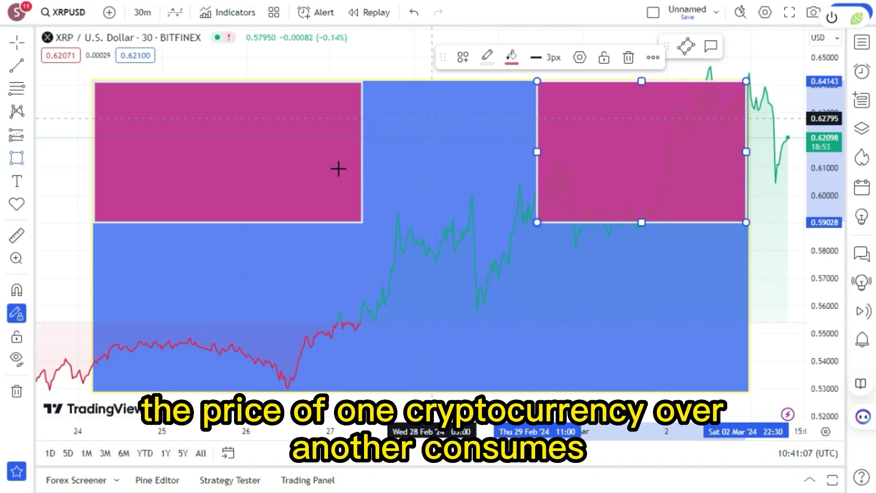
{"action": "left_click", "coordinate": [96, 393]}
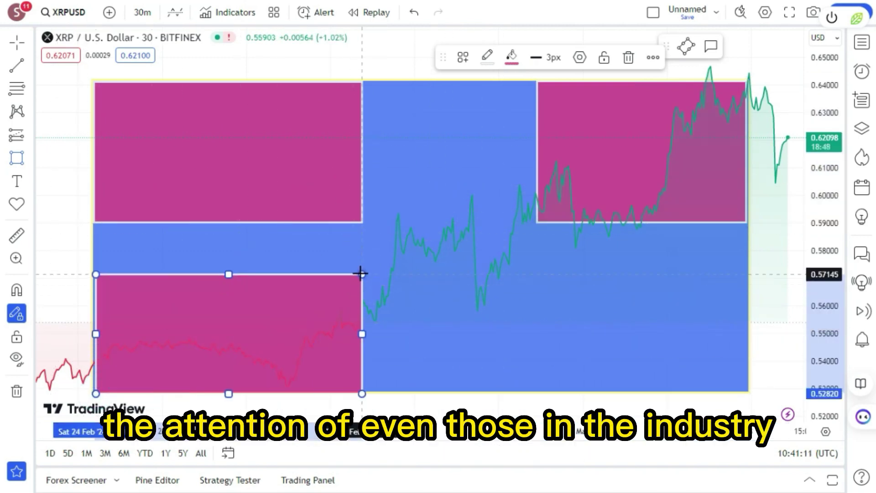
{"action": "left_click", "coordinate": [365, 263]}
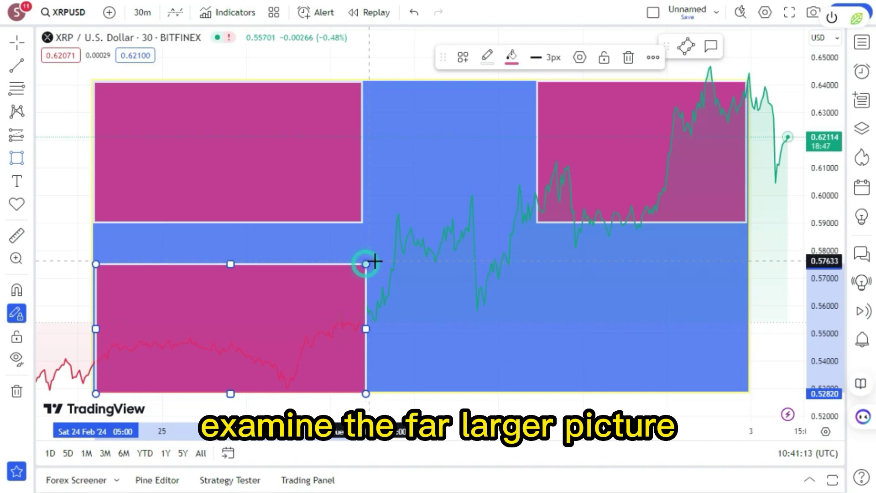
{"action": "left_click", "coordinate": [751, 392]}
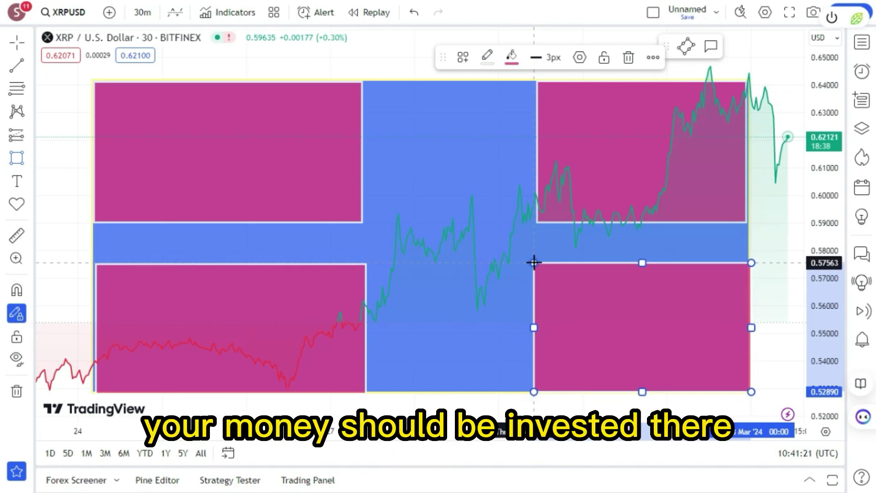
Step: Complete the lower-right magenta box, then draw a black horizontal line across the cross's middle at about 0.584
{"action": "left_click", "coordinate": [534, 263]}
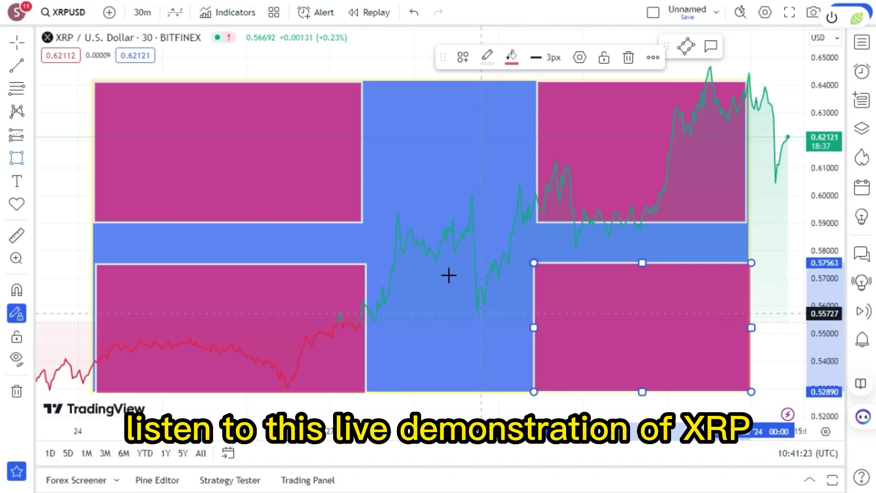
{"action": "left_click", "coordinate": [19, 205]}
{"action": "left_click", "coordinate": [74, 120]}
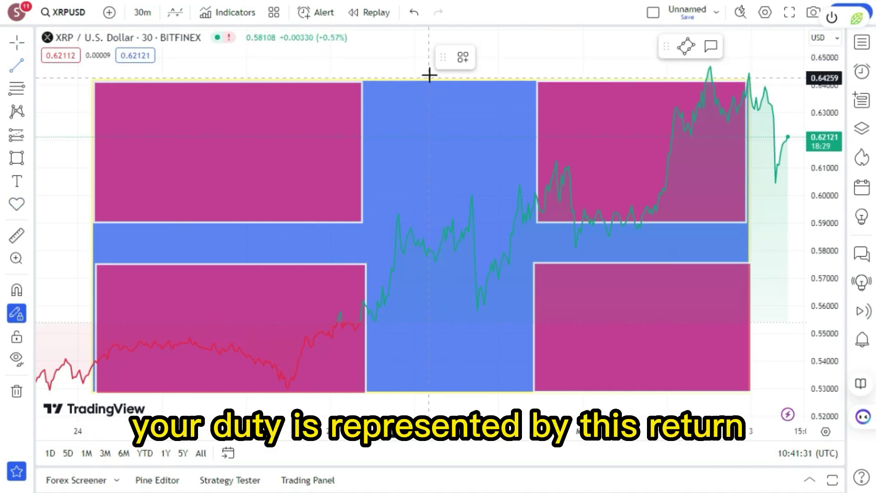
{"action": "left_click", "coordinate": [92, 241]}
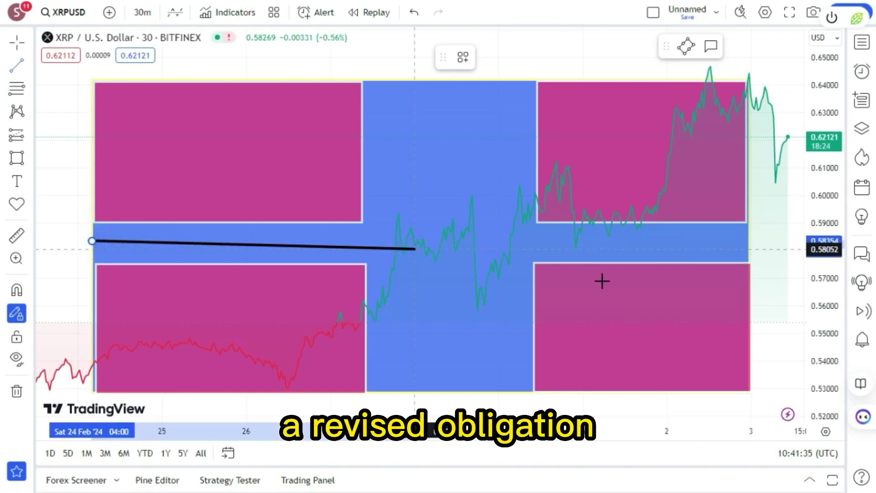
{"action": "left_click", "coordinate": [748, 240]}
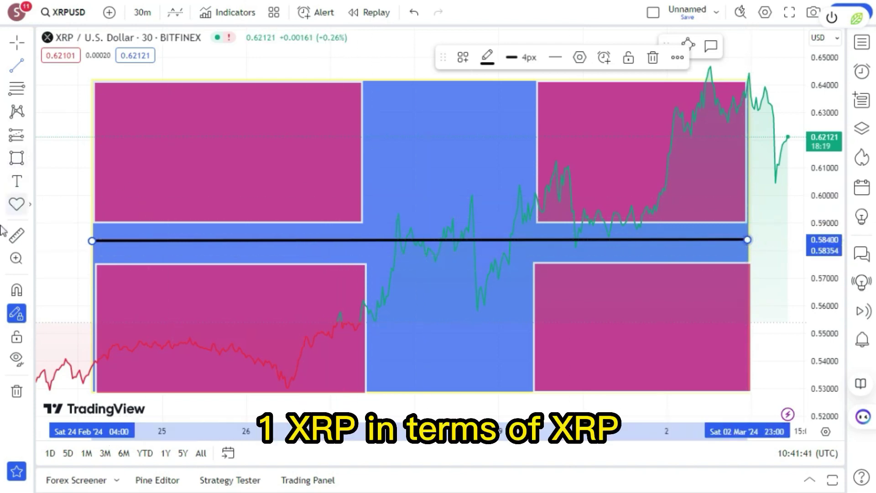
{"action": "left_click", "coordinate": [26, 211]}
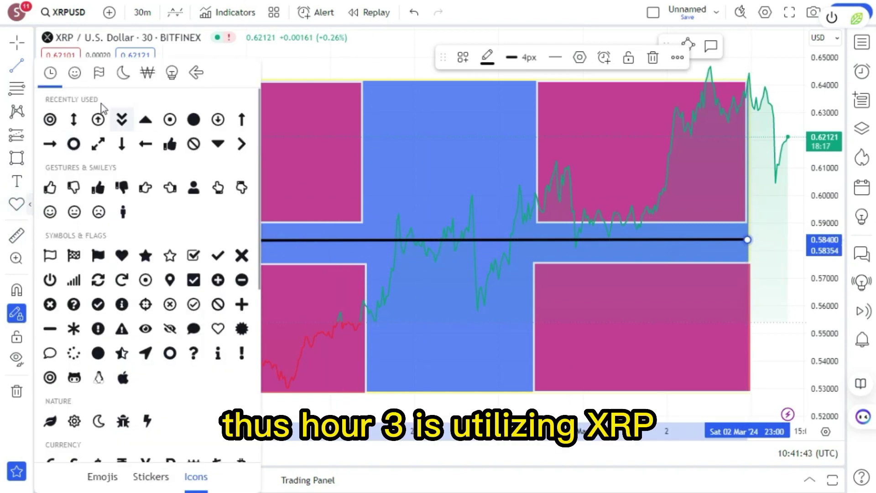
{"action": "left_click", "coordinate": [175, 120]}
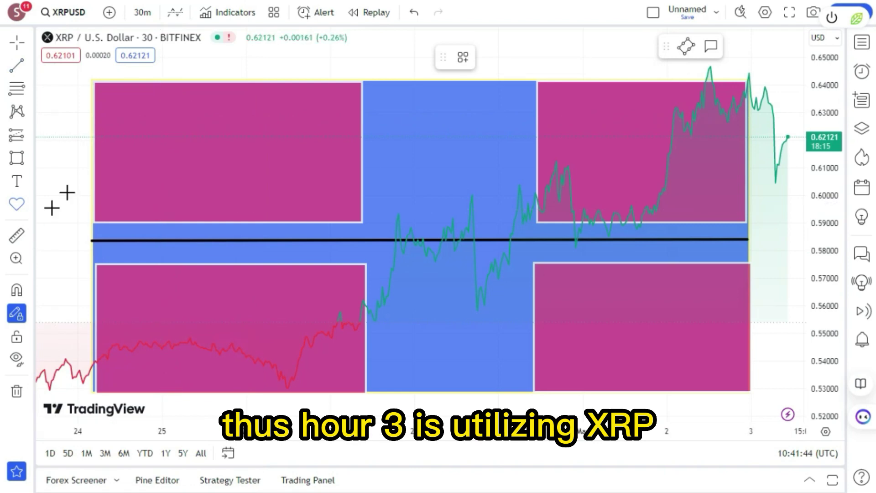
Step: Place a small blue target icon at the line's left end and clone copies rightward along it
{"action": "left_click", "coordinate": [126, 240]}
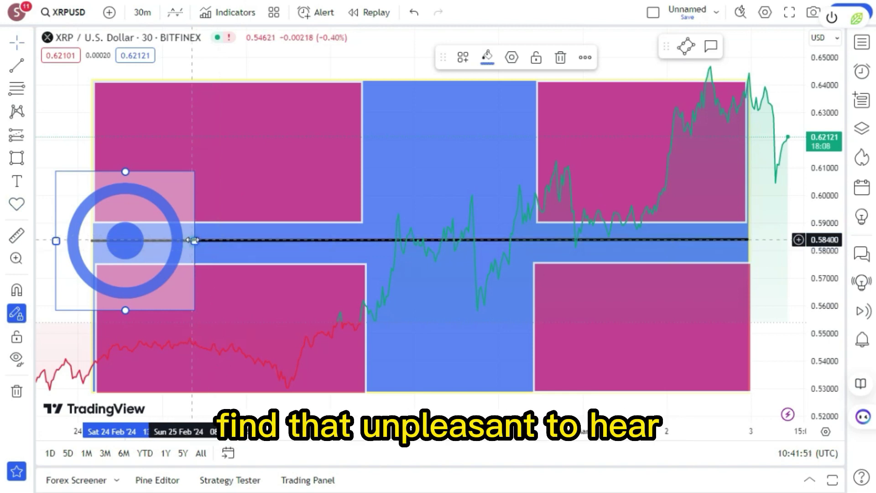
{"action": "mouse_move", "coordinate": [195, 241]}
{"action": "left_mouse_down"}
{"action": "mouse_move", "coordinate": [138, 254]}
{"action": "mouse_move", "coordinate": [146, 257]}
{"action": "left_mouse_up"}
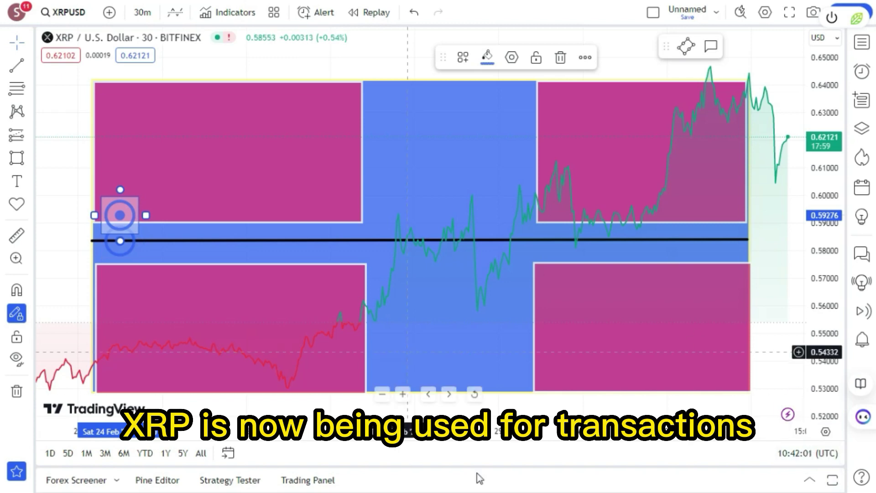
{"action": "mouse_move", "coordinate": [125, 233]}
{"action": "left_mouse_down"}
{"action": "mouse_move", "coordinate": [126, 208]}
{"action": "mouse_move", "coordinate": [125, 235]}
{"action": "mouse_move", "coordinate": [120, 212]}
{"action": "mouse_move", "coordinate": [167, 245]}
{"action": "mouse_move", "coordinate": [171, 212]}
{"action": "mouse_move", "coordinate": [219, 255]}
{"action": "mouse_move", "coordinate": [213, 234]}
{"action": "left_mouse_up"}
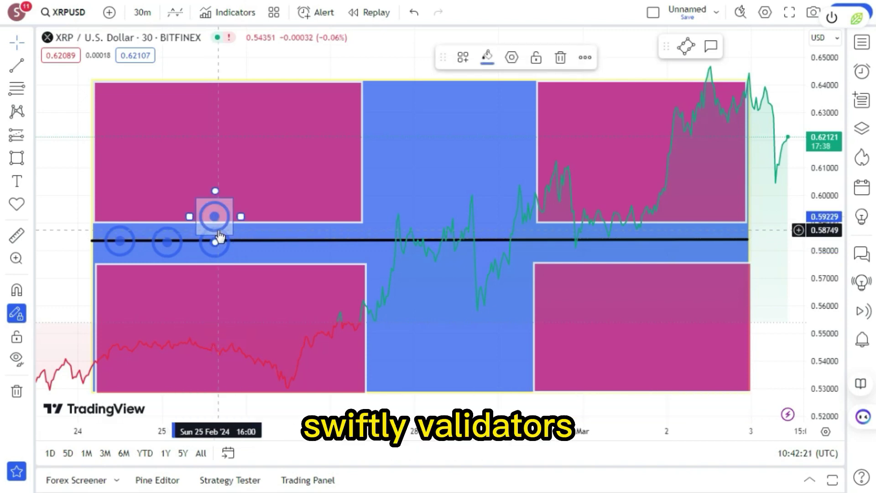
{"action": "mouse_move", "coordinate": [218, 229]}
{"action": "left_mouse_down"}
{"action": "mouse_move", "coordinate": [258, 233]}
{"action": "mouse_move", "coordinate": [252, 226]}
{"action": "left_mouse_up"}
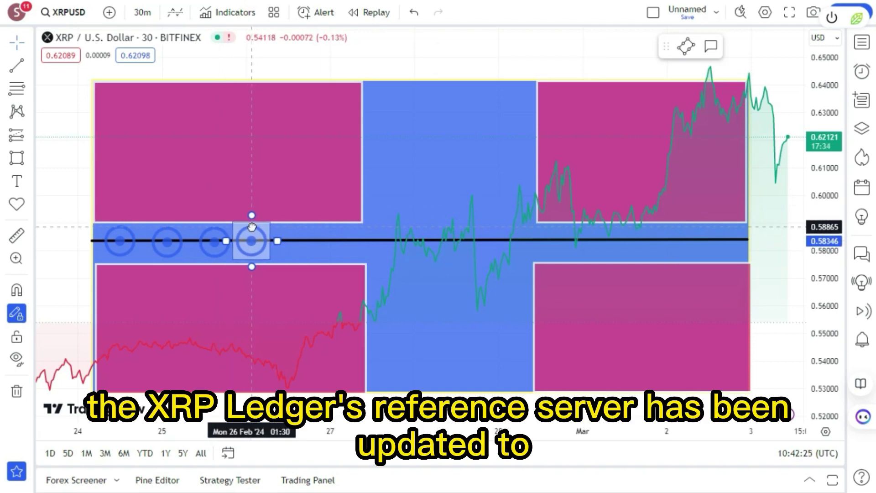
{"action": "left_click_drag", "start_coordinate": [257, 231], "coordinate": [309, 228]}
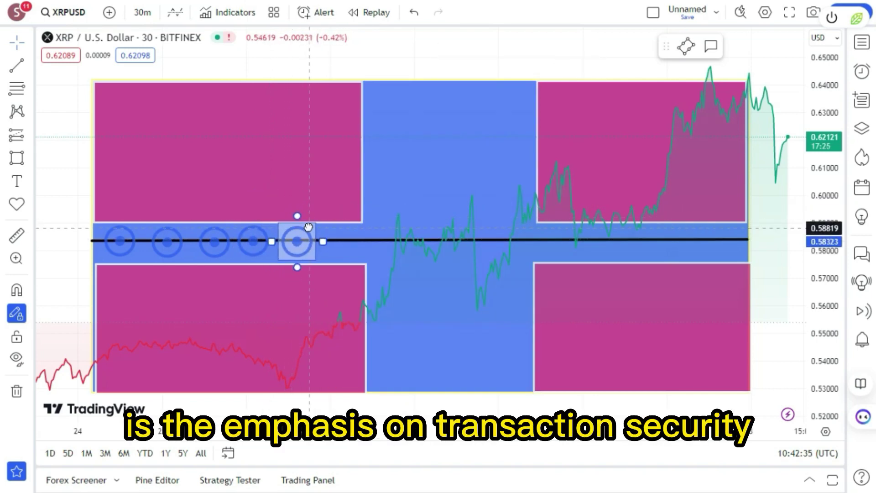
{"action": "left_click", "coordinate": [309, 228]}
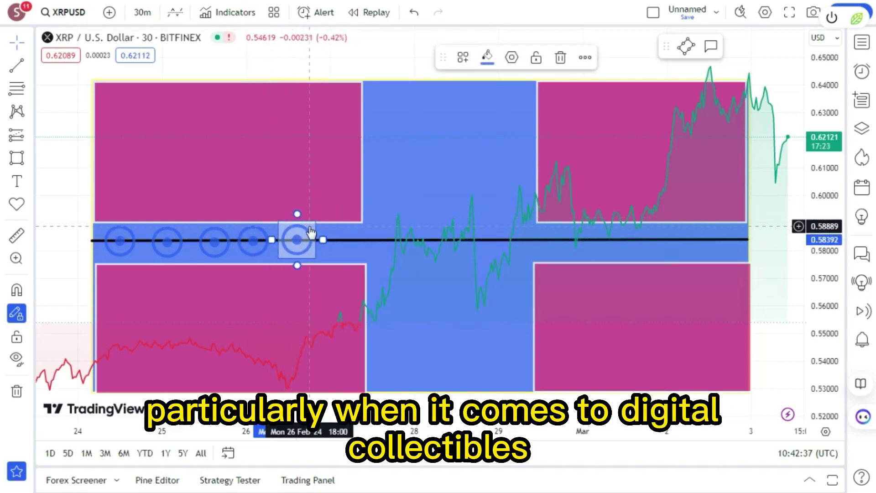
{"action": "mouse_move", "coordinate": [311, 232]}
{"action": "left_mouse_down"}
{"action": "mouse_move", "coordinate": [299, 209]}
{"action": "mouse_move", "coordinate": [301, 228]}
{"action": "mouse_move", "coordinate": [299, 214]}
{"action": "mouse_move", "coordinate": [356, 246]}
{"action": "mouse_move", "coordinate": [340, 245]}
{"action": "mouse_move", "coordinate": [336, 234]}
{"action": "left_mouse_up"}
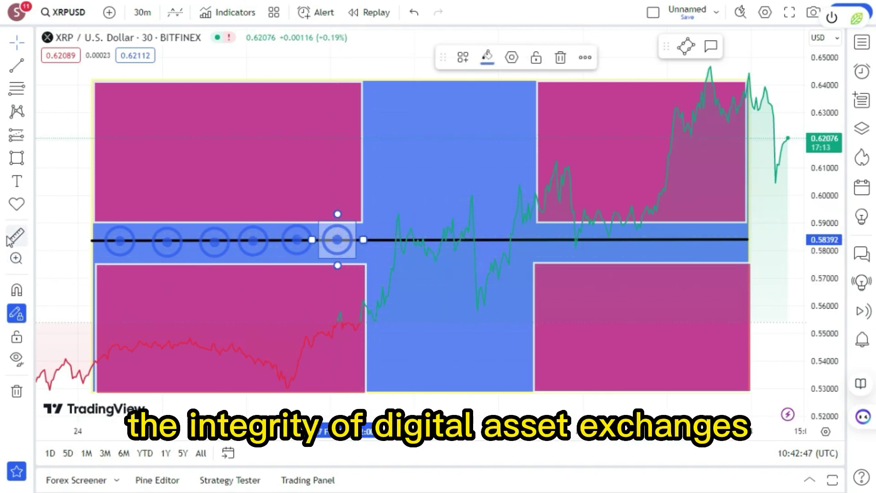
Step: Place a black target icon at the line's right end and clone a copy just above it
{"action": "left_click", "coordinate": [36, 201]}
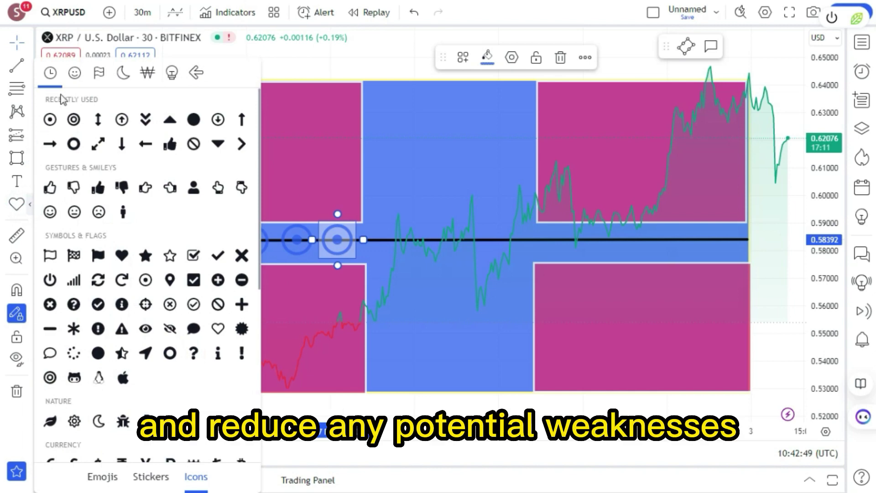
{"action": "left_click", "coordinate": [72, 120]}
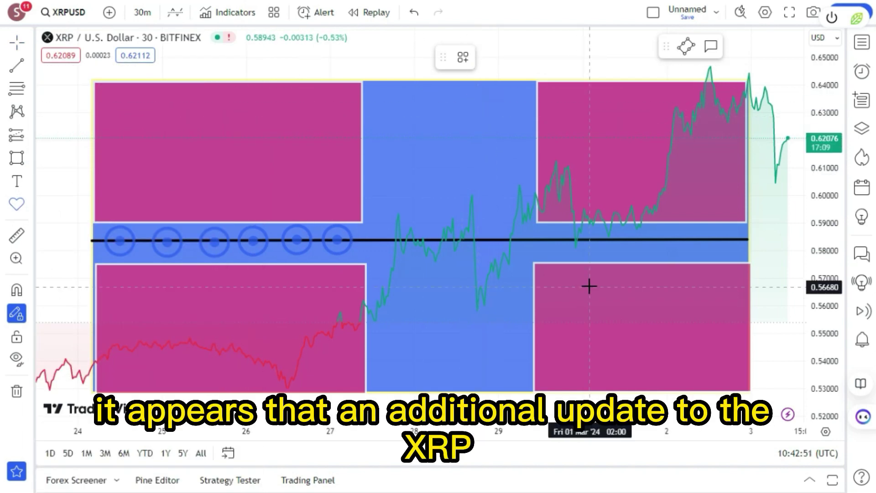
{"action": "left_click", "coordinate": [721, 240]}
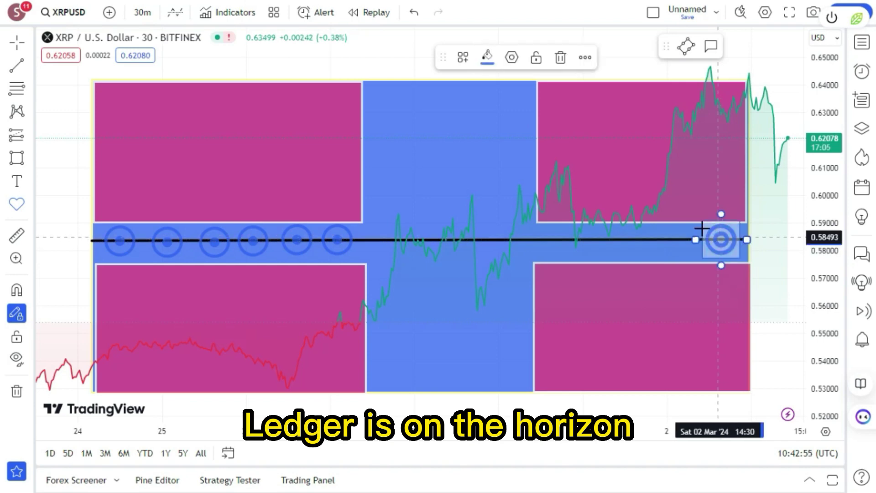
{"action": "left_click", "coordinate": [489, 59]}
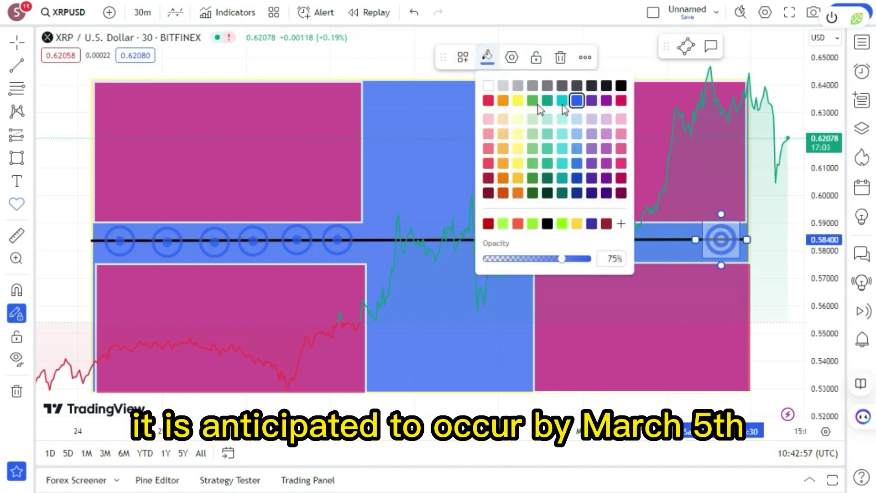
{"action": "left_click", "coordinate": [620, 79]}
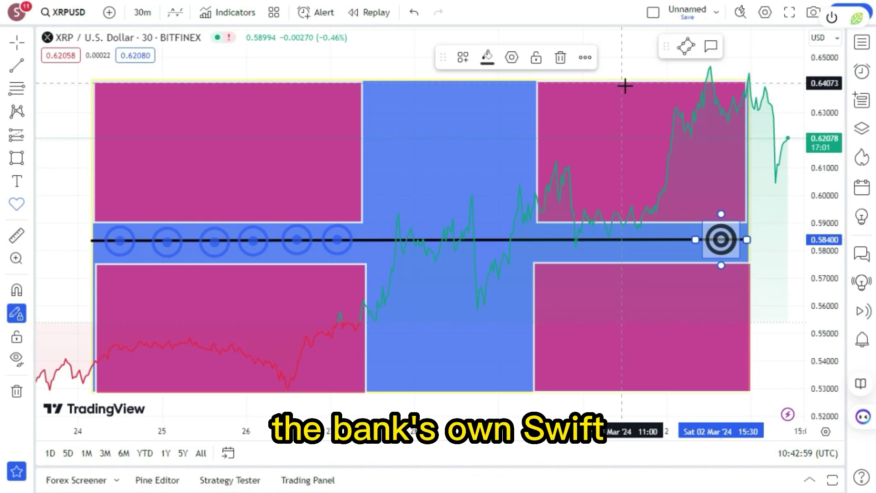
{"action": "left_click_drag", "start_coordinate": [721, 239], "coordinate": [721, 215]}
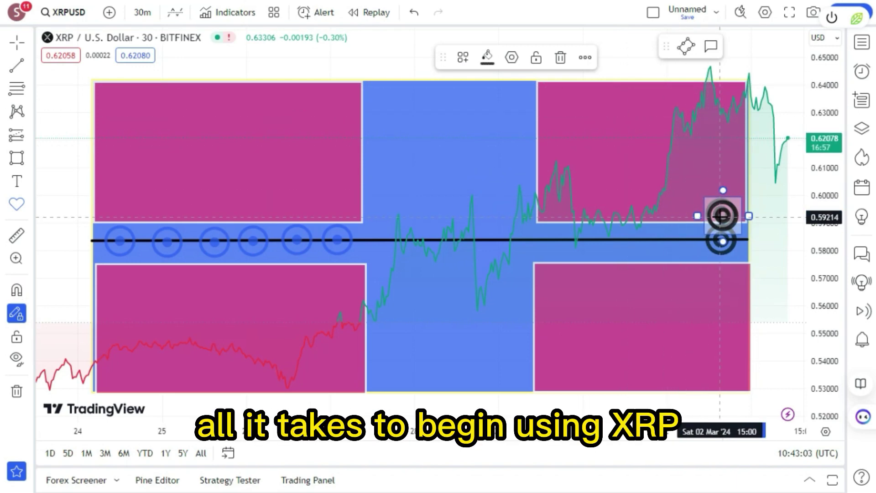
Step: Drag the black target copies leftward onto the right part of the line
{"action": "left_click", "coordinate": [699, 243]}
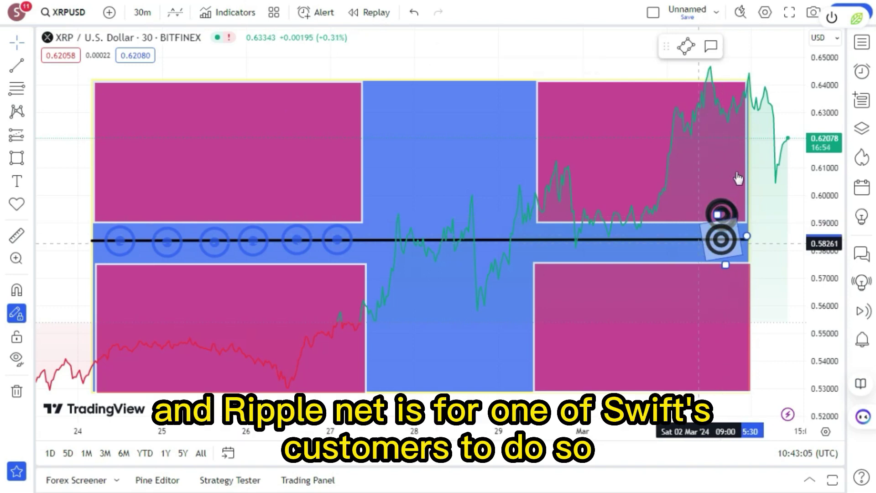
{"action": "mouse_move", "coordinate": [729, 214]}
{"action": "left_mouse_down"}
{"action": "mouse_move", "coordinate": [687, 243]}
{"action": "mouse_move", "coordinate": [681, 235]}
{"action": "mouse_move", "coordinate": [691, 233]}
{"action": "left_mouse_up"}
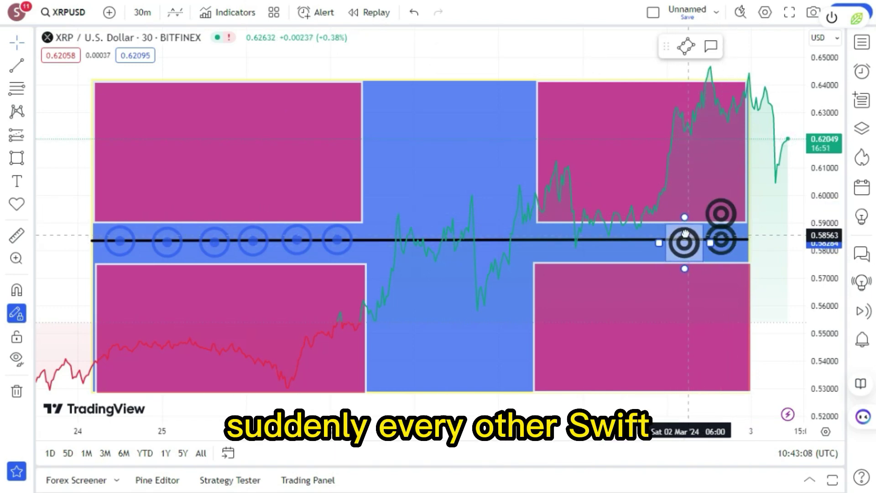
{"action": "left_click", "coordinate": [732, 209]}
{"action": "mouse_move", "coordinate": [731, 209]}
{"action": "left_mouse_down"}
{"action": "mouse_move", "coordinate": [641, 243]}
{"action": "mouse_move", "coordinate": [658, 239]}
{"action": "mouse_move", "coordinate": [632, 218]}
{"action": "mouse_move", "coordinate": [641, 220]}
{"action": "mouse_move", "coordinate": [598, 231]}
{"action": "mouse_move", "coordinate": [614, 238]}
{"action": "mouse_move", "coordinate": [600, 211]}
{"action": "mouse_move", "coordinate": [555, 231]}
{"action": "left_mouse_up"}
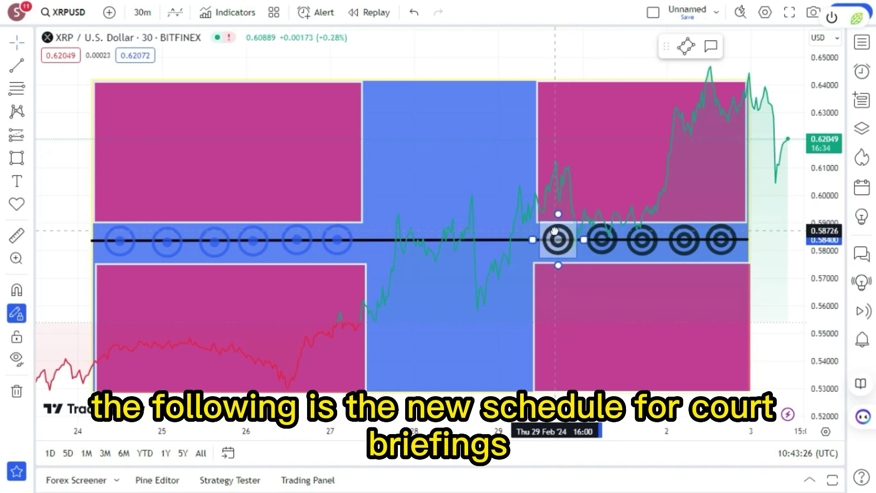
Step: Fine-tune the black targets into an even row of five, then deselect them
{"action": "left_click", "coordinate": [602, 239]}
{"action": "left_click", "coordinate": [669, 271]}
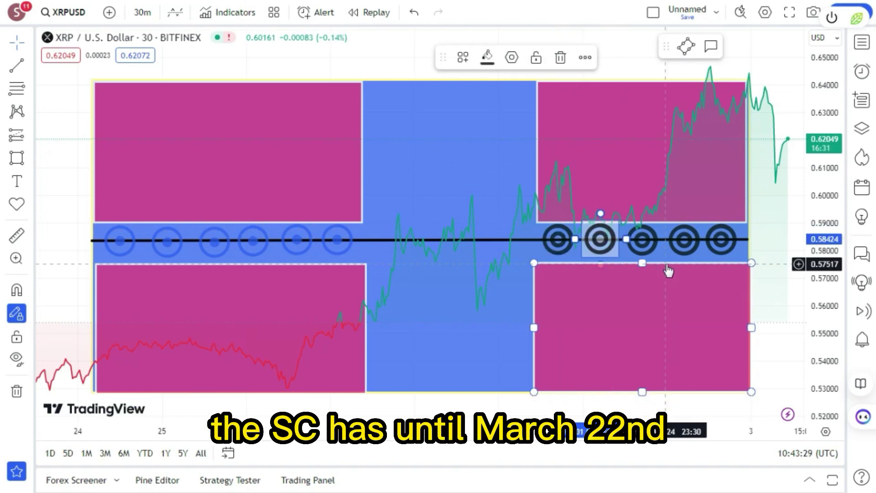
{"action": "left_click", "coordinate": [665, 263]}
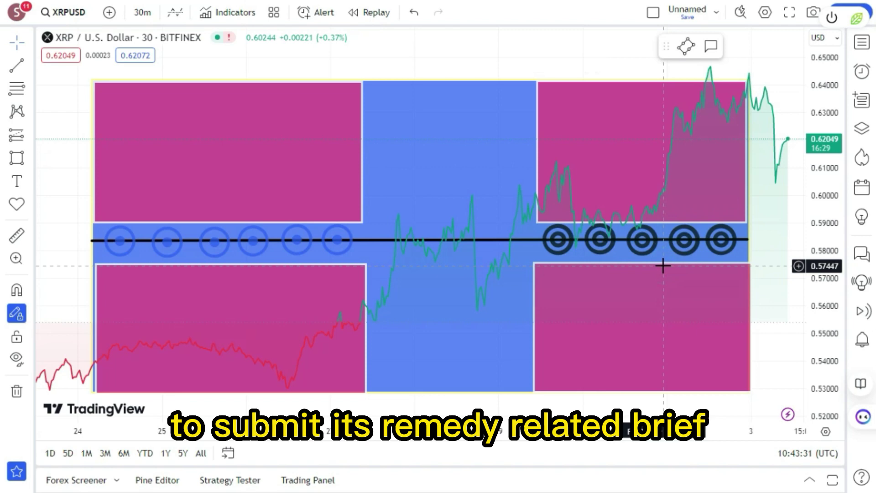
{"action": "left_click", "coordinate": [644, 250]}
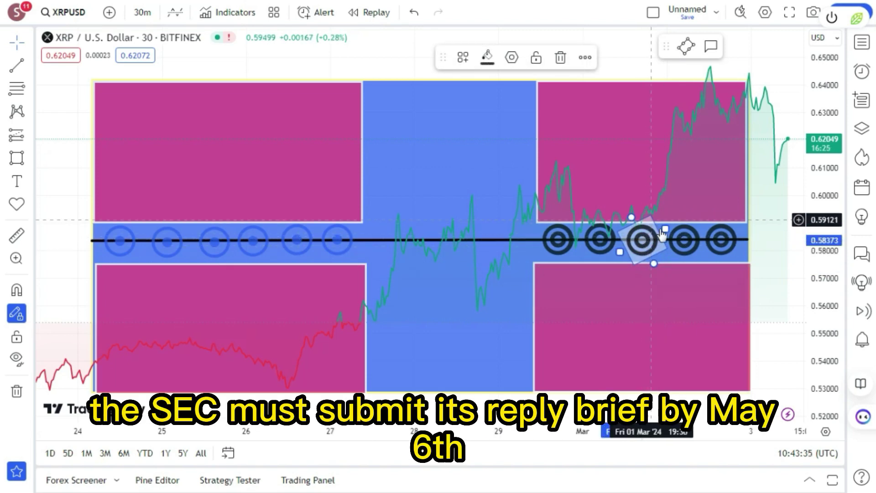
{"action": "left_click", "coordinate": [683, 239]}
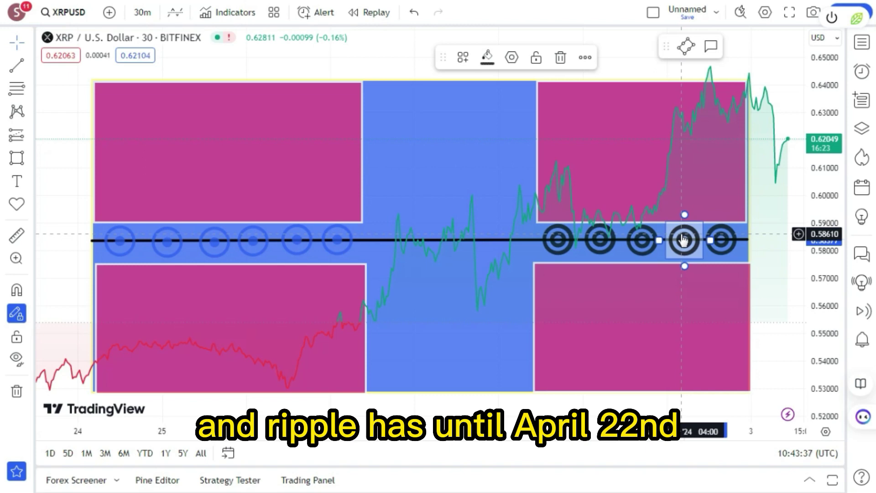
{"action": "left_click", "coordinate": [721, 240]}
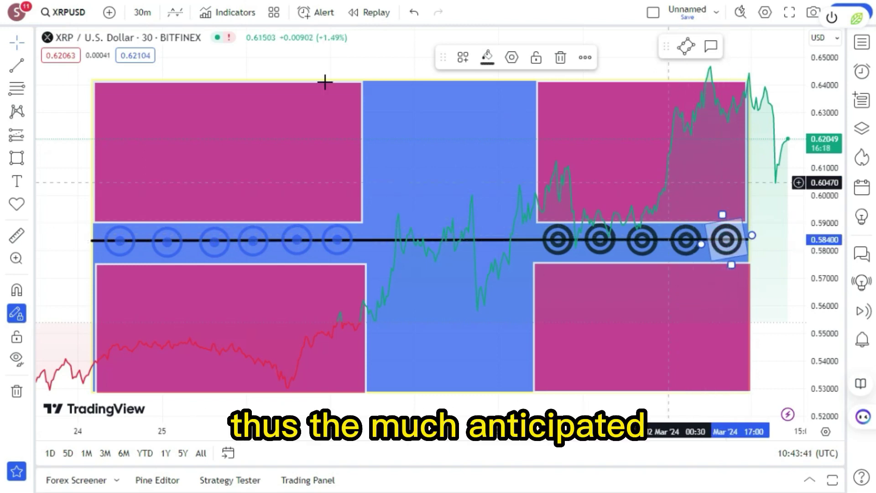
{"action": "left_click", "coordinate": [405, 155]}
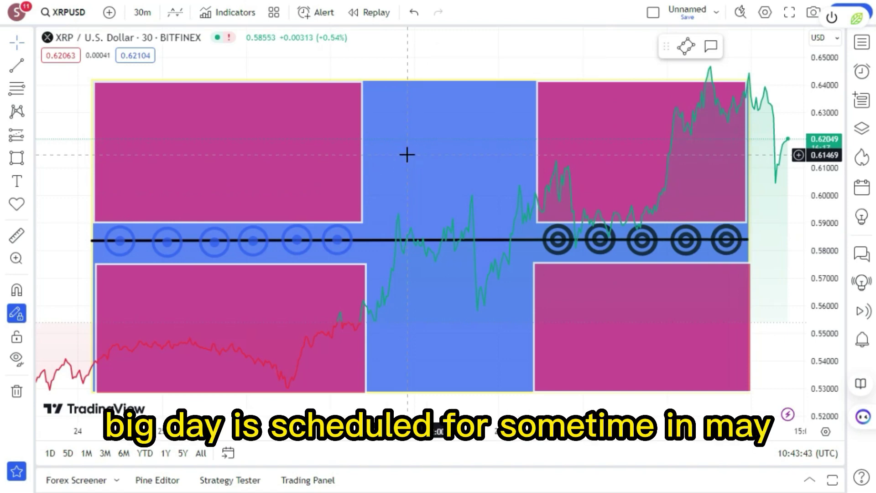
Step: Place a filled circle icon at the cross's centre on the black line and enlarge it
{"action": "scroll", "coordinate": [395, 157], "scroll_direction": "down", "scroll_amount": 1}
{"action": "scroll", "coordinate": [389, 194], "scroll_direction": "up", "scroll_amount": 2}
{"action": "scroll", "coordinate": [388, 194], "scroll_direction": "down", "scroll_amount": 5}
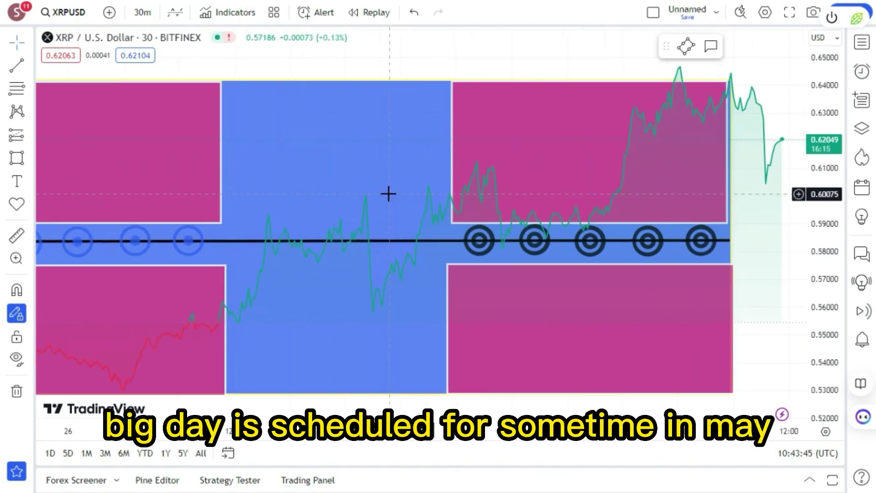
{"action": "scroll", "coordinate": [389, 196], "scroll_direction": "up", "scroll_amount": 4}
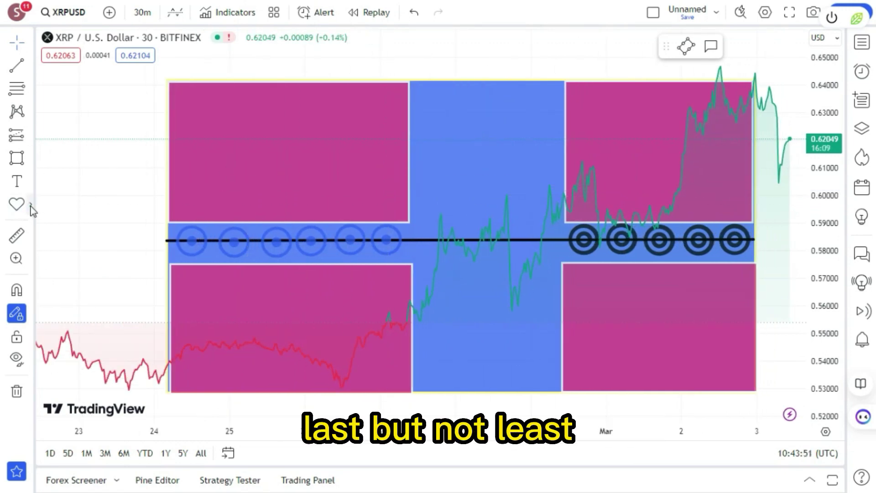
{"action": "left_click", "coordinate": [30, 203]}
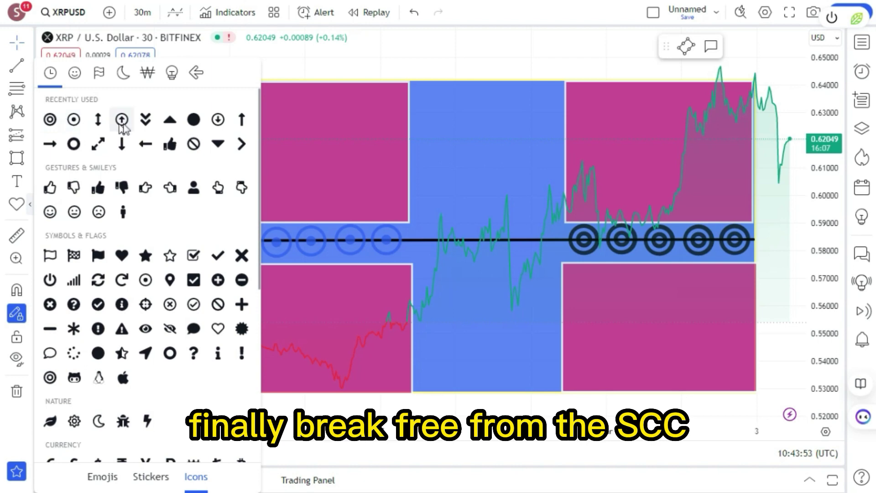
{"action": "left_click", "coordinate": [202, 129]}
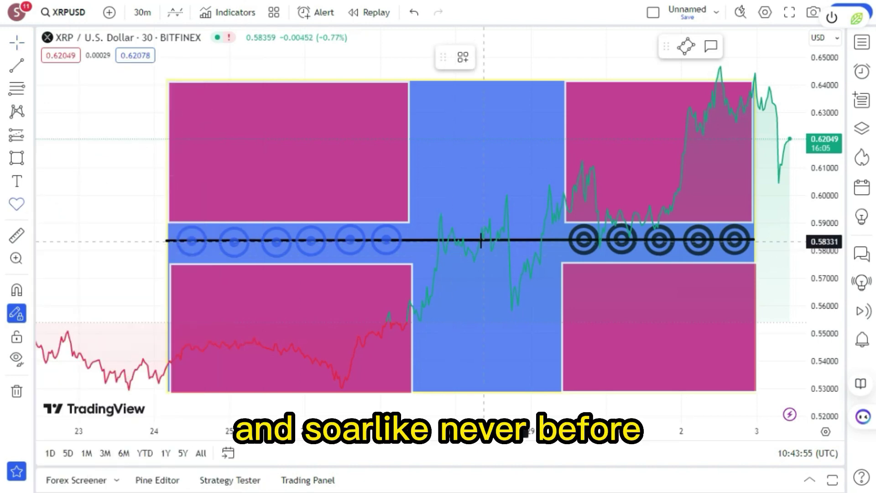
{"action": "left_click", "coordinate": [481, 239]}
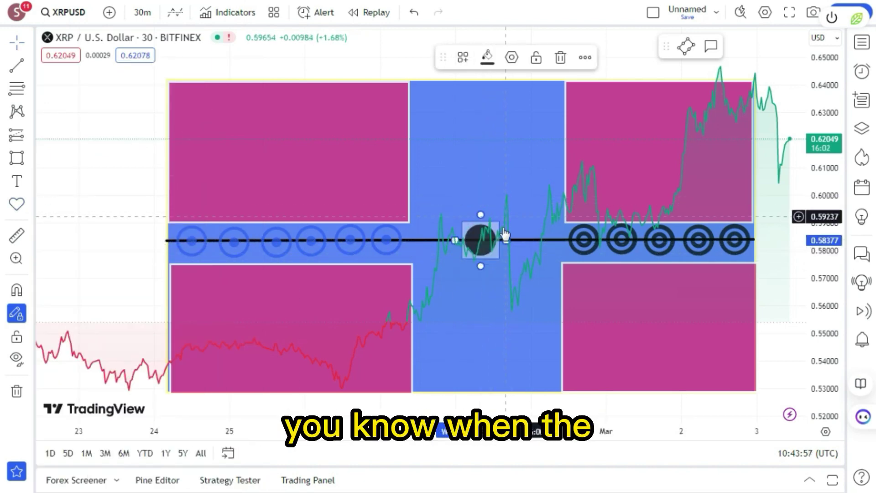
{"action": "left_click_drag", "start_coordinate": [506, 240], "coordinate": [537, 241]}
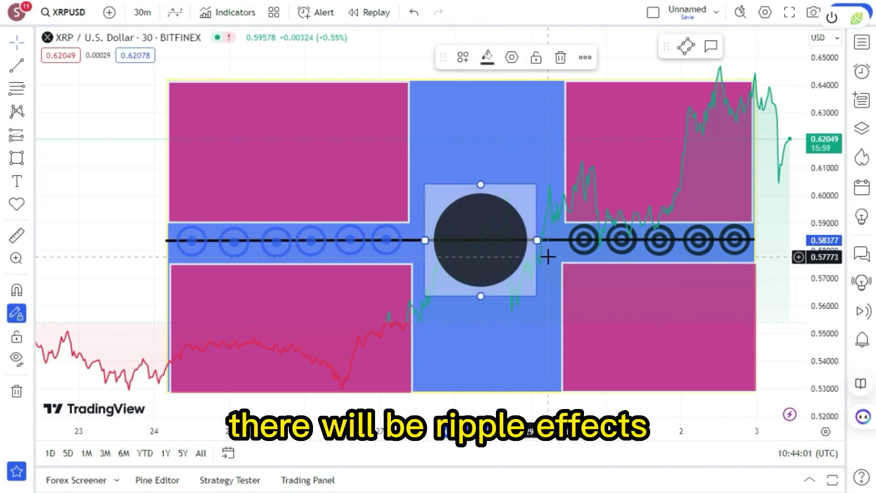
Step: Make the circle solid teal at 100% opacity and nudge it right to centre it
{"action": "left_click", "coordinate": [489, 58]}
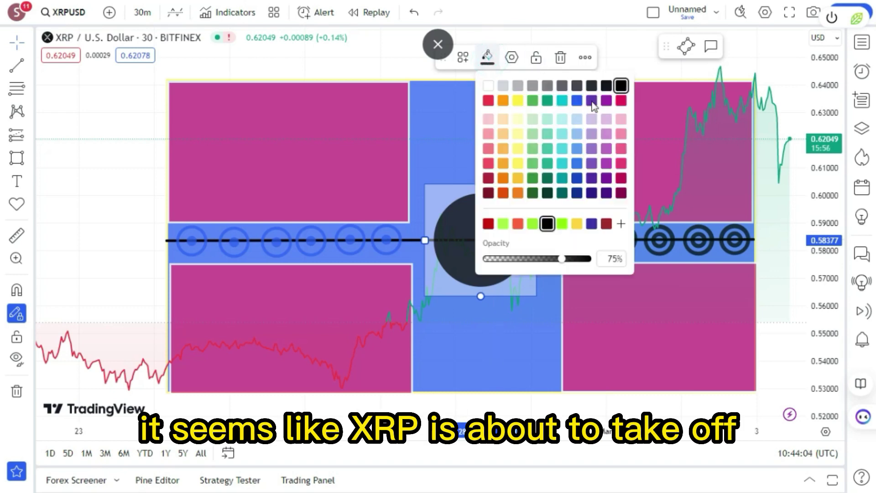
{"action": "left_click", "coordinate": [588, 259]}
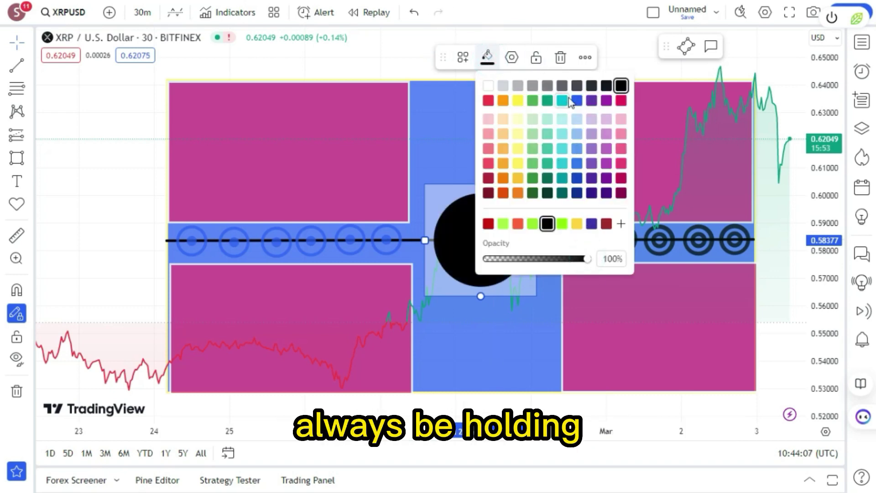
{"action": "left_click", "coordinate": [563, 102]}
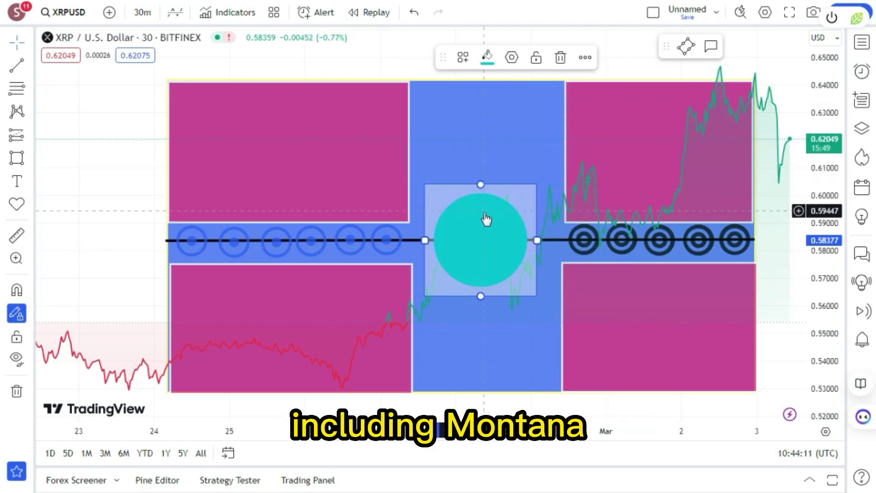
{"action": "left_click_drag", "start_coordinate": [482, 212], "coordinate": [490, 212]}
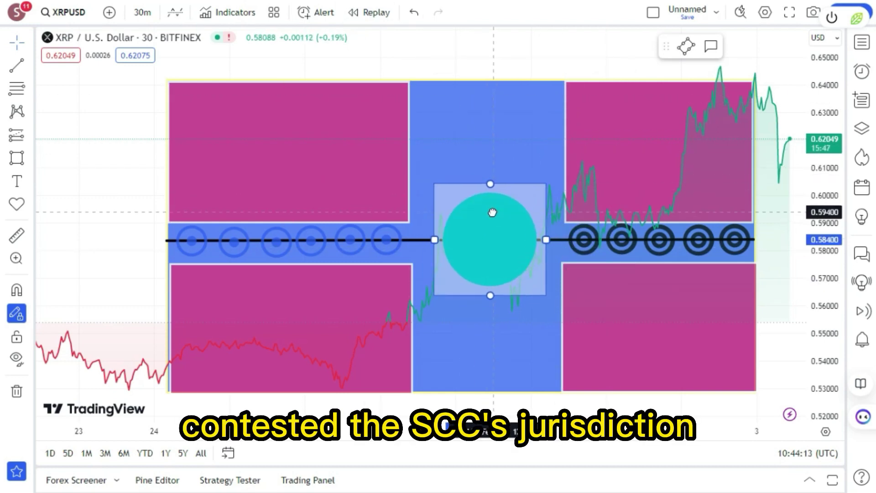
Step: Draw two short black horizontal trend lines across the blue bar above the teal circle
{"action": "left_click", "coordinate": [109, 215]}
{"action": "scroll", "coordinate": [105, 183], "scroll_direction": "down", "scroll_amount": 4}
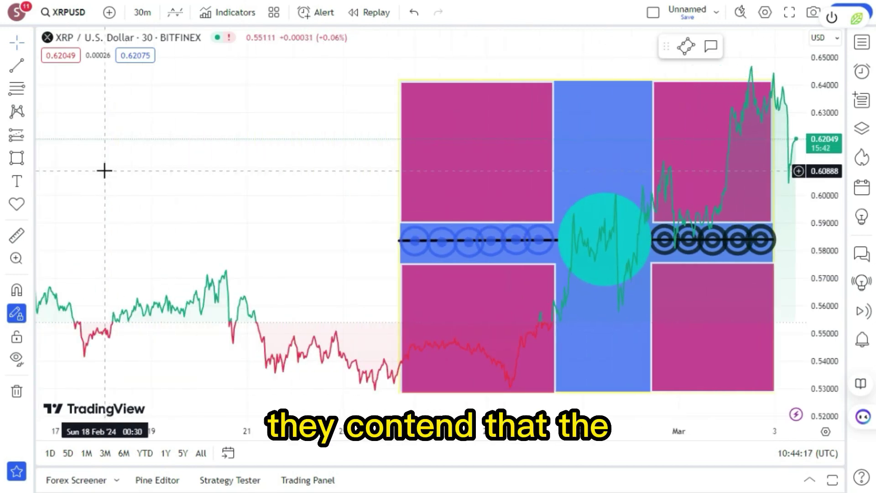
{"action": "scroll", "coordinate": [145, 206], "scroll_direction": "down", "scroll_amount": 2}
{"action": "scroll", "coordinate": [141, 196], "scroll_direction": "up", "scroll_amount": 5}
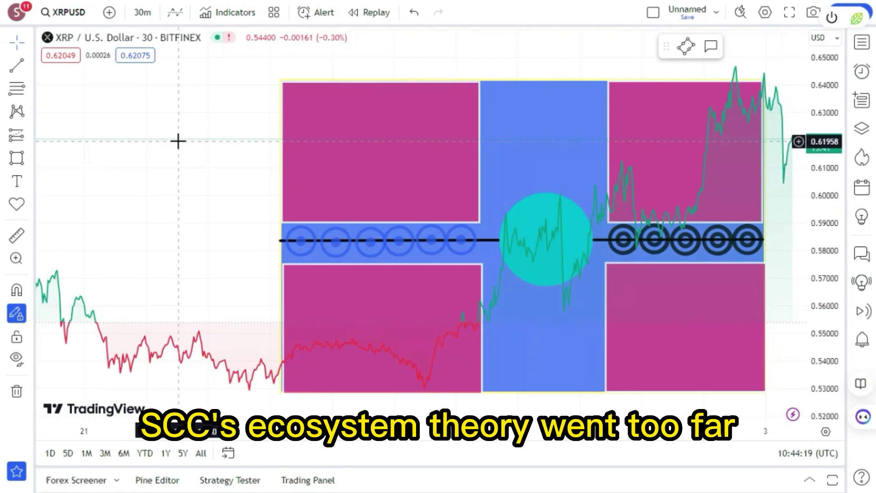
{"action": "scroll", "coordinate": [178, 142], "scroll_direction": "up", "scroll_amount": 3}
{"action": "scroll", "coordinate": [178, 142], "scroll_direction": "down", "scroll_amount": 5}
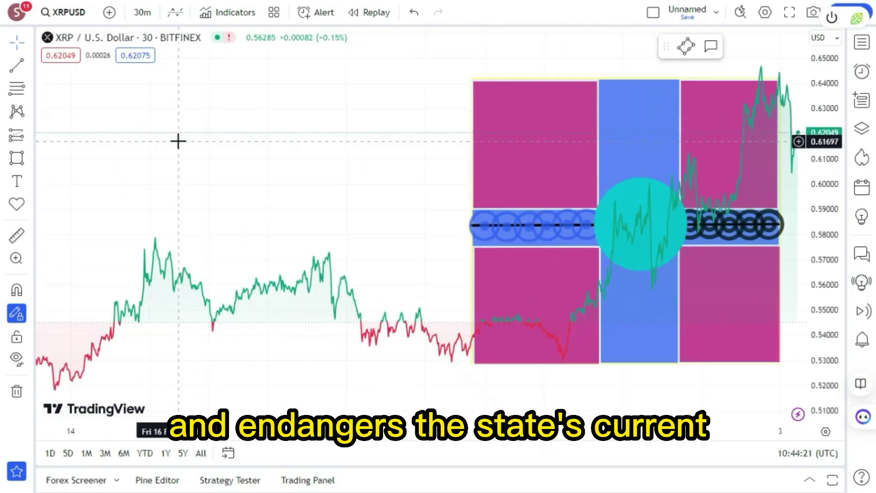
{"action": "scroll", "coordinate": [144, 63], "scroll_direction": "up", "scroll_amount": 4}
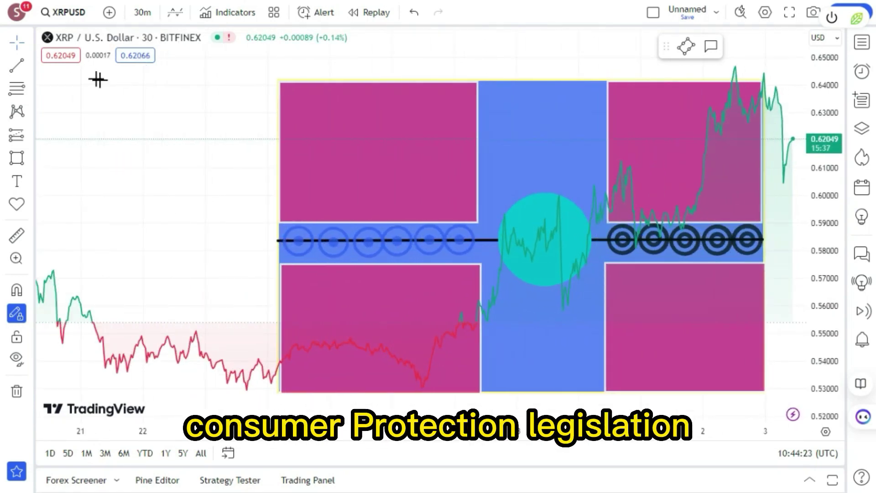
{"action": "left_click", "coordinate": [16, 65]}
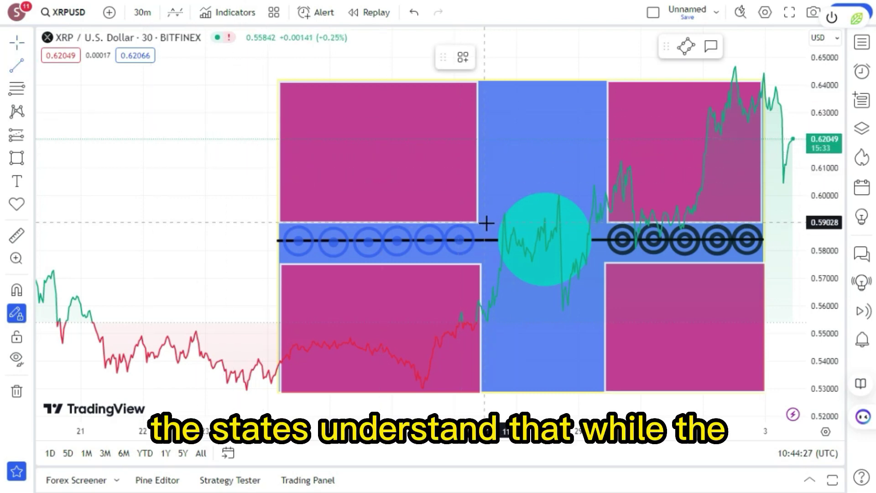
{"action": "left_click", "coordinate": [474, 119]}
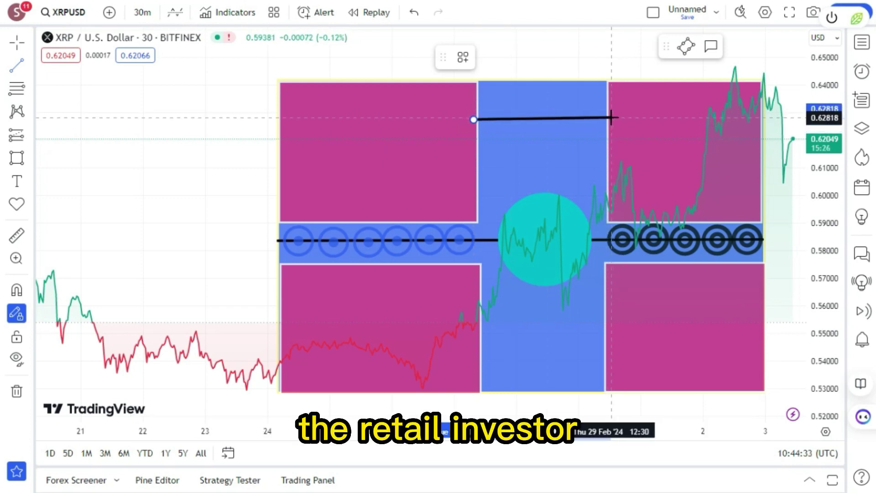
{"action": "left_click", "coordinate": [612, 118]}
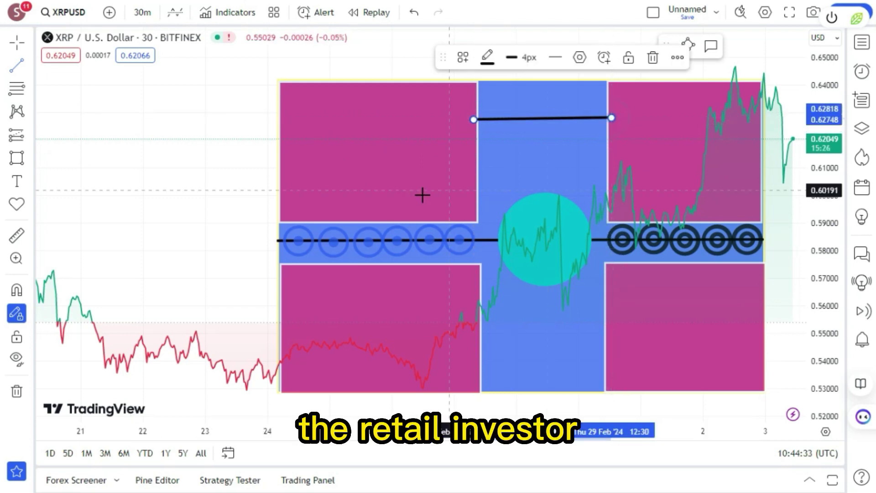
{"action": "left_click", "coordinate": [480, 161]}
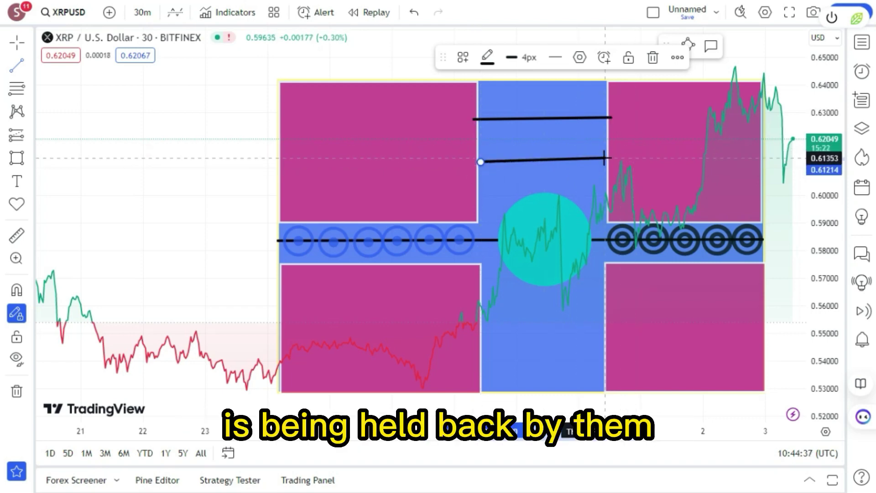
{"action": "left_click", "coordinate": [608, 161]}
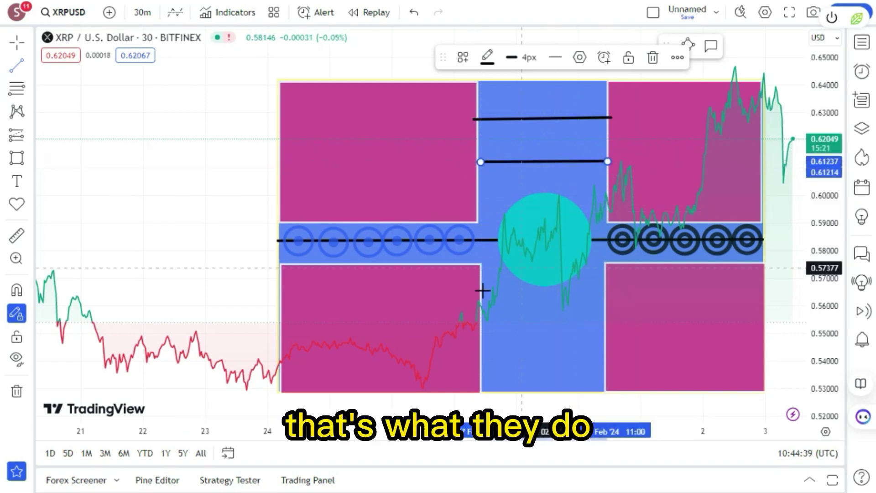
Step: Draw two more black horizontal lines across the blue bar below the teal circle
{"action": "left_click", "coordinate": [480, 315]}
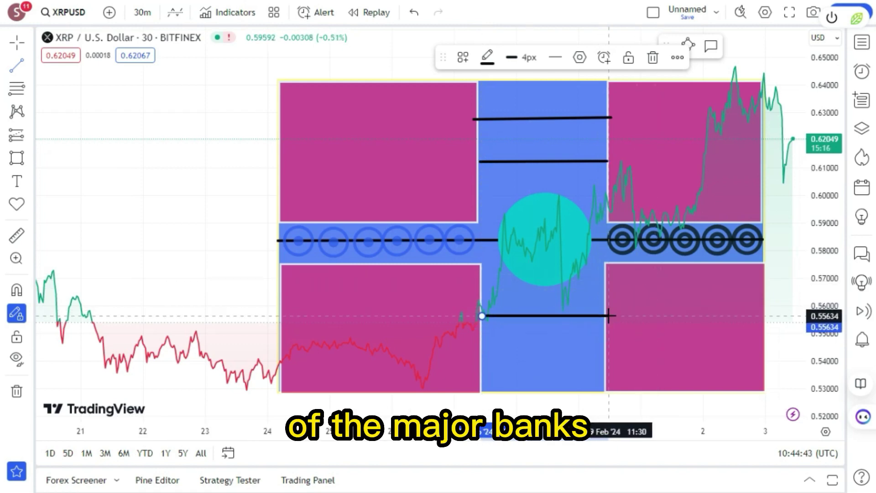
{"action": "left_click", "coordinate": [610, 316]}
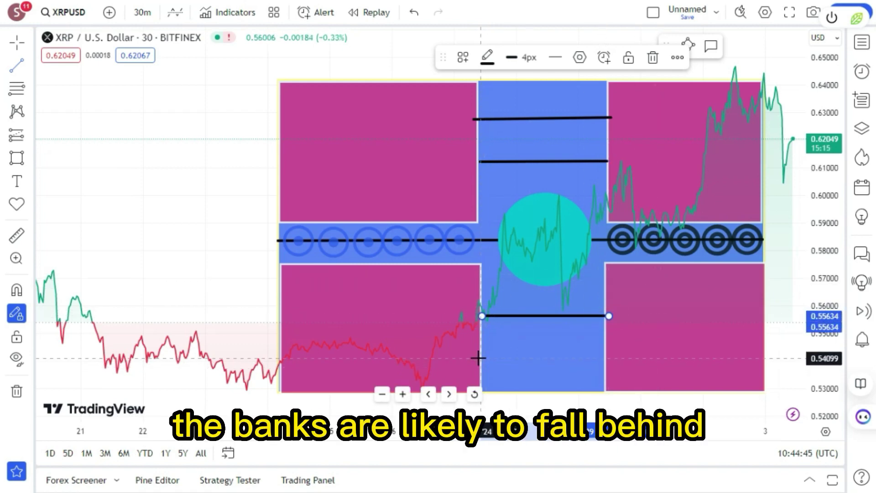
{"action": "left_click", "coordinate": [478, 358]}
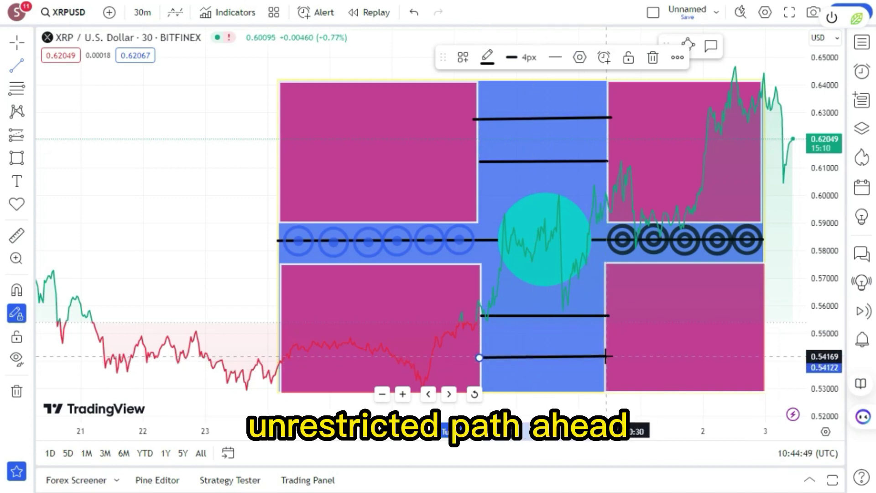
{"action": "left_click", "coordinate": [606, 355]}
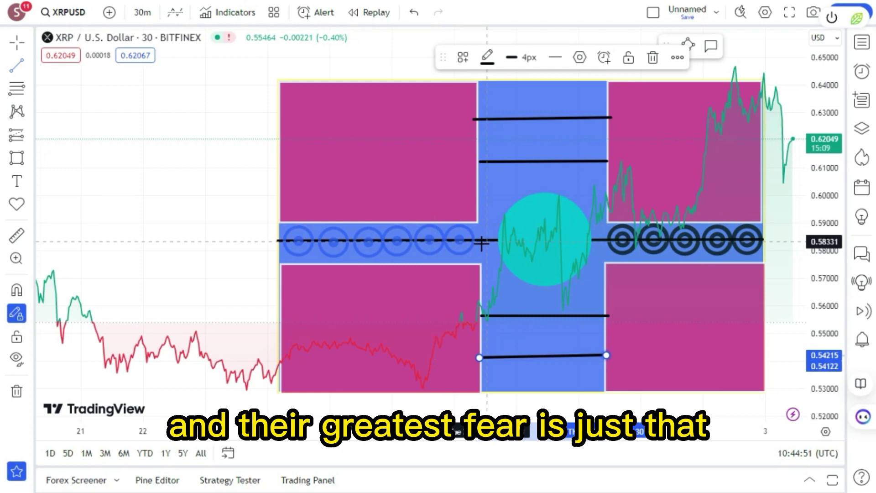
{"action": "left_click", "coordinate": [459, 239]}
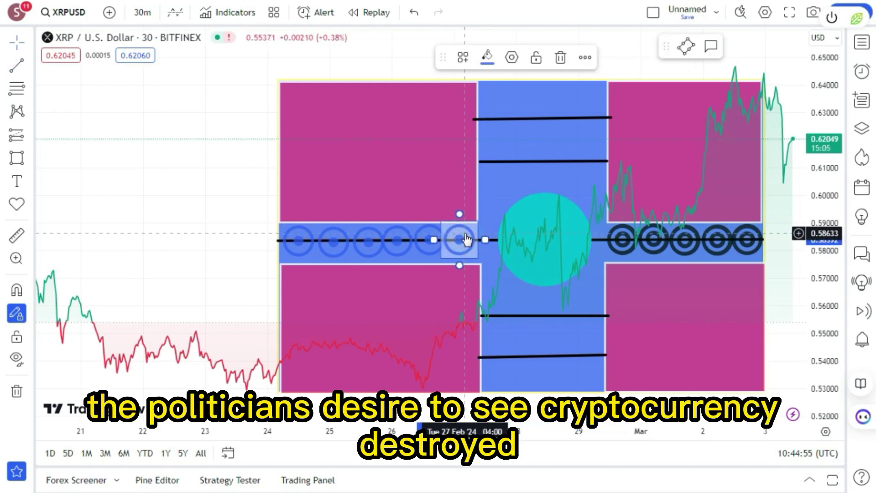
Step: Move a blue target onto the lower black line, recolour it magenta, and copy it along the line
{"action": "mouse_move", "coordinate": [466, 239]}
{"action": "left_mouse_down"}
{"action": "mouse_move", "coordinate": [461, 211]}
{"action": "mouse_move", "coordinate": [521, 314]}
{"action": "mouse_move", "coordinate": [492, 316]}
{"action": "mouse_move", "coordinate": [495, 307]}
{"action": "mouse_move", "coordinate": [502, 315]}
{"action": "left_mouse_up"}
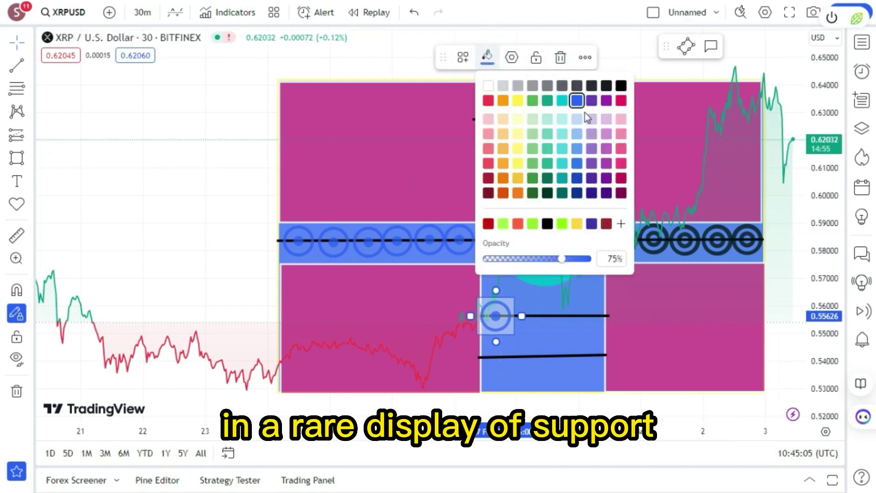
{"action": "left_click", "coordinate": [620, 100]}
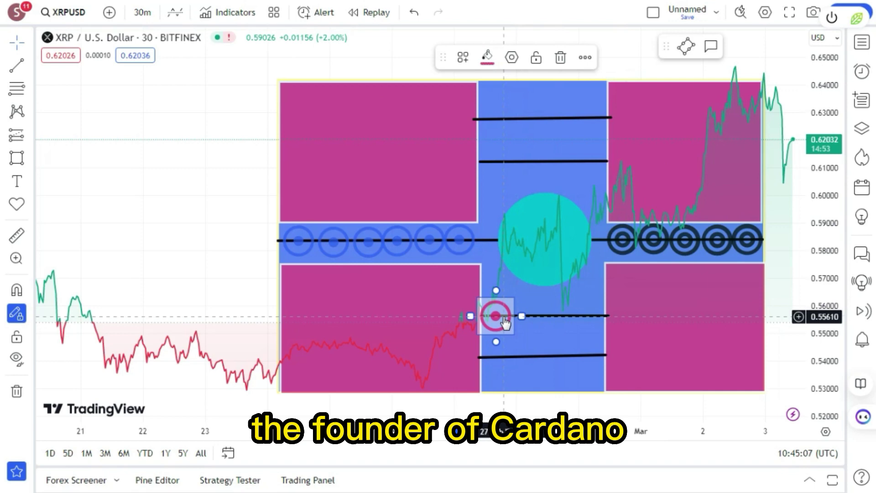
{"action": "mouse_move", "coordinate": [498, 316]}
{"action": "left_mouse_down"}
{"action": "mouse_move", "coordinate": [494, 299]}
{"action": "mouse_move", "coordinate": [548, 329]}
{"action": "mouse_move", "coordinate": [532, 321]}
{"action": "mouse_move", "coordinate": [532, 288]}
{"action": "mouse_move", "coordinate": [575, 310]}
{"action": "left_mouse_up"}
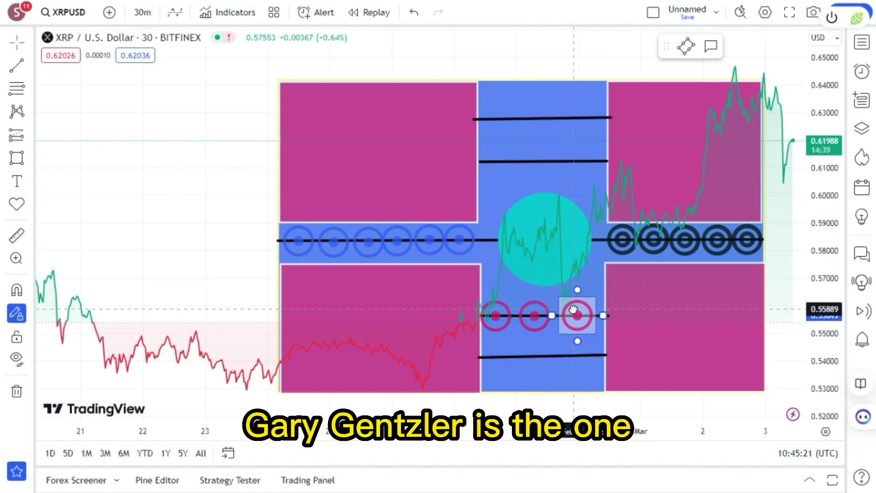
{"action": "left_click", "coordinate": [543, 320]}
{"action": "left_click", "coordinate": [577, 315], "text": "shift"}
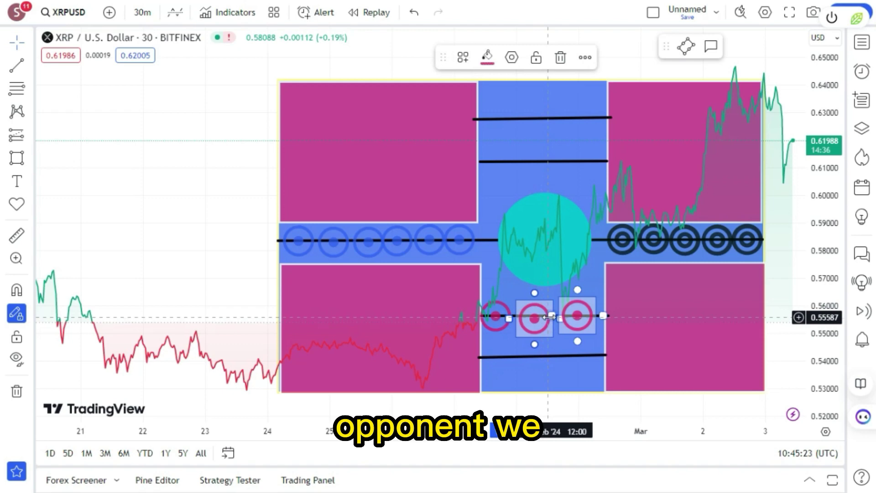
{"action": "left_click", "coordinate": [578, 311]}
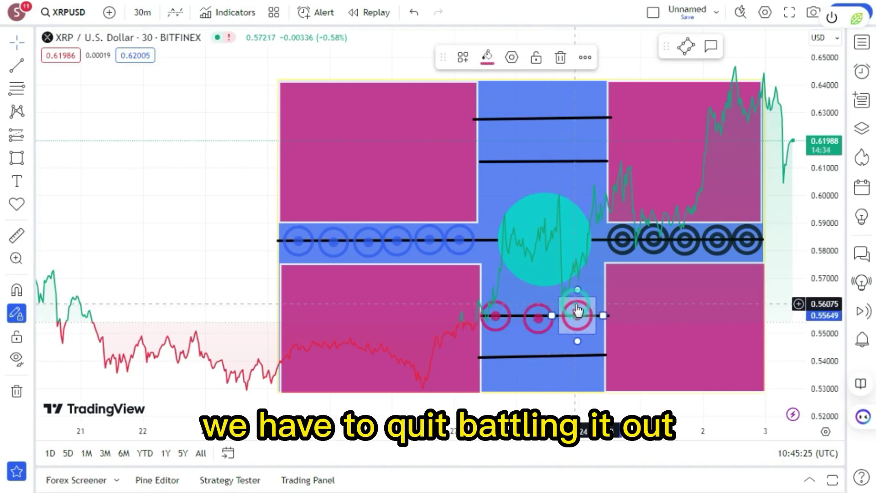
{"action": "left_click_drag", "start_coordinate": [577, 311], "coordinate": [577, 311]}
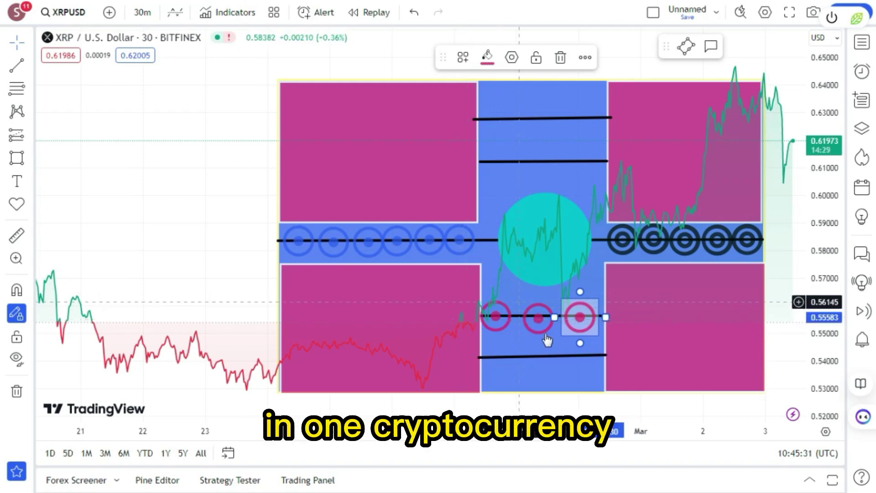
Step: Copy a magenta target onto the lowest black line and shift a black target one slot right
{"action": "left_click_drag", "start_coordinate": [574, 324], "coordinate": [540, 351]}
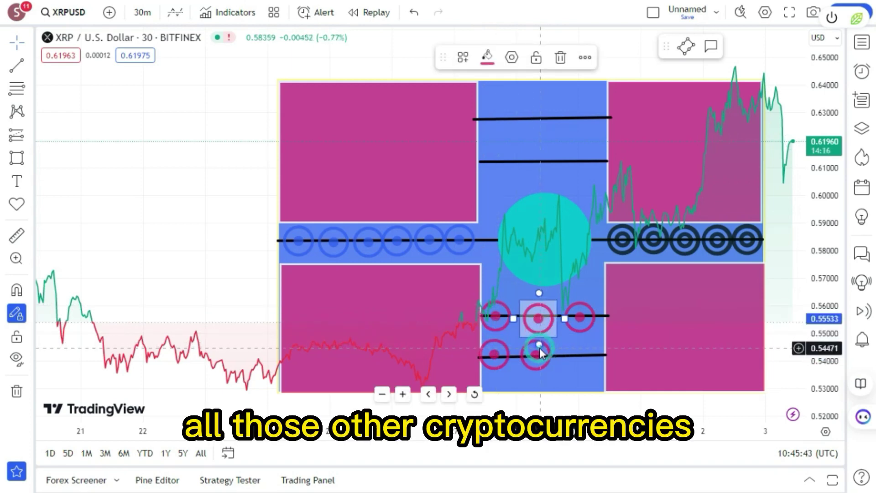
{"action": "left_click", "coordinate": [540, 354]}
{"action": "mouse_move", "coordinate": [545, 356]}
{"action": "left_mouse_down"}
{"action": "mouse_move", "coordinate": [539, 314]}
{"action": "mouse_move", "coordinate": [549, 350]}
{"action": "mouse_move", "coordinate": [580, 348]}
{"action": "left_mouse_up"}
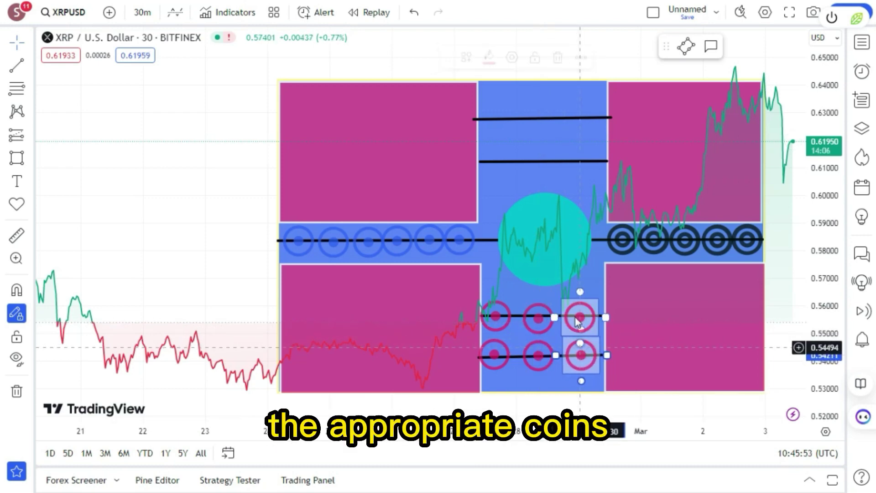
{"action": "left_click", "coordinate": [623, 239]}
{"action": "left_click_drag", "start_coordinate": [623, 239], "coordinate": [653, 240]}
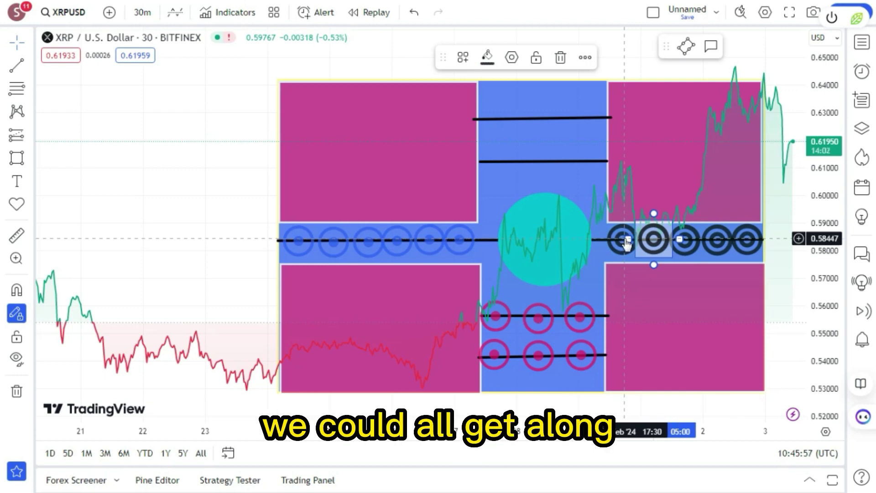
Step: Delete the extra black target, add a new one to the right row, and move one onto the upper line
{"action": "mouse_move", "coordinate": [626, 244]}
{"action": "left_mouse_down"}
{"action": "mouse_move", "coordinate": [654, 216]}
{"action": "mouse_move", "coordinate": [630, 220]}
{"action": "mouse_move", "coordinate": [650, 241]}
{"action": "left_mouse_up"}
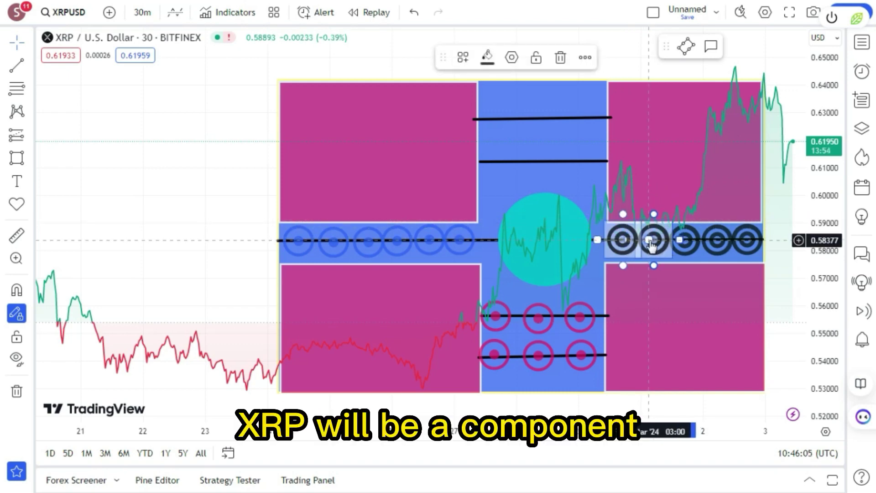
{"action": "key", "text": "Delete"}
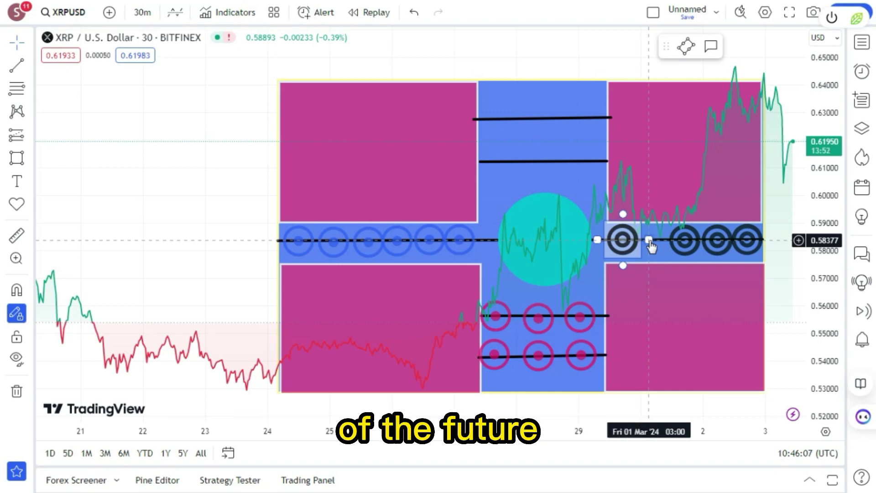
{"action": "left_click", "coordinate": [654, 214]}
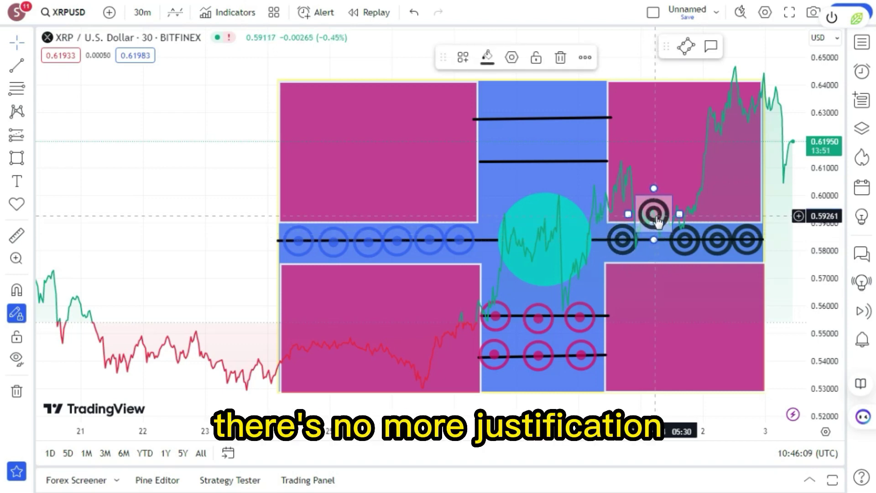
{"action": "left_click_drag", "start_coordinate": [655, 215], "coordinate": [656, 242]}
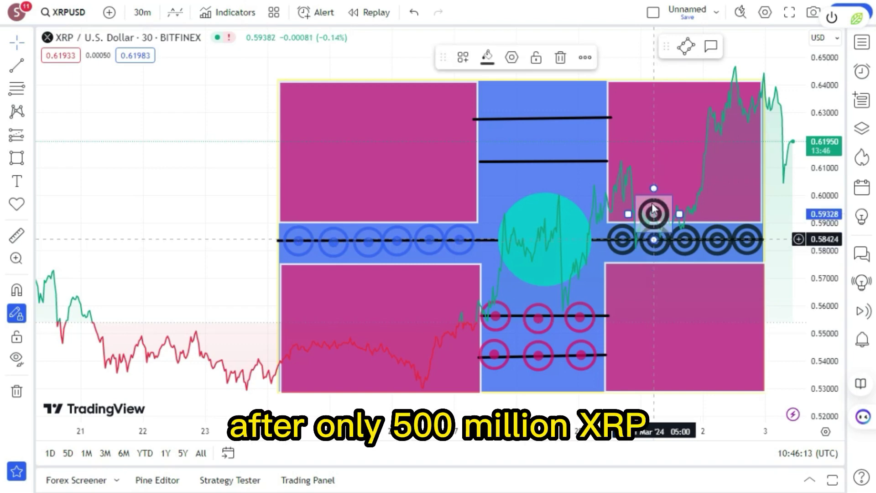
{"action": "mouse_move", "coordinate": [652, 205]}
{"action": "left_mouse_down"}
{"action": "mouse_move", "coordinate": [571, 174]}
{"action": "mouse_move", "coordinate": [520, 182]}
{"action": "mouse_move", "coordinate": [485, 151]}
{"action": "mouse_move", "coordinate": [630, 196]}
{"action": "mouse_move", "coordinate": [549, 159]}
{"action": "mouse_move", "coordinate": [518, 157]}
{"action": "mouse_move", "coordinate": [535, 162]}
{"action": "left_mouse_up"}
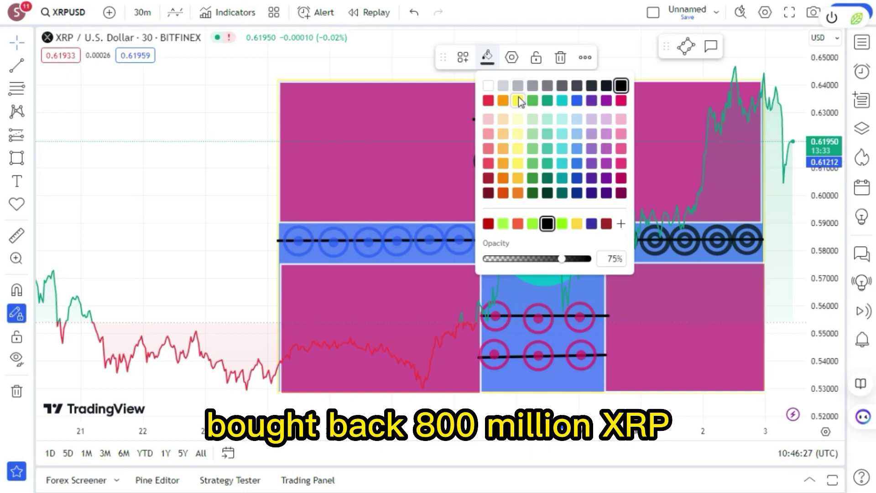
Step: Recolour the target on the upper line yellow while keeping the line itself black
{"action": "left_click", "coordinate": [473, 120]}
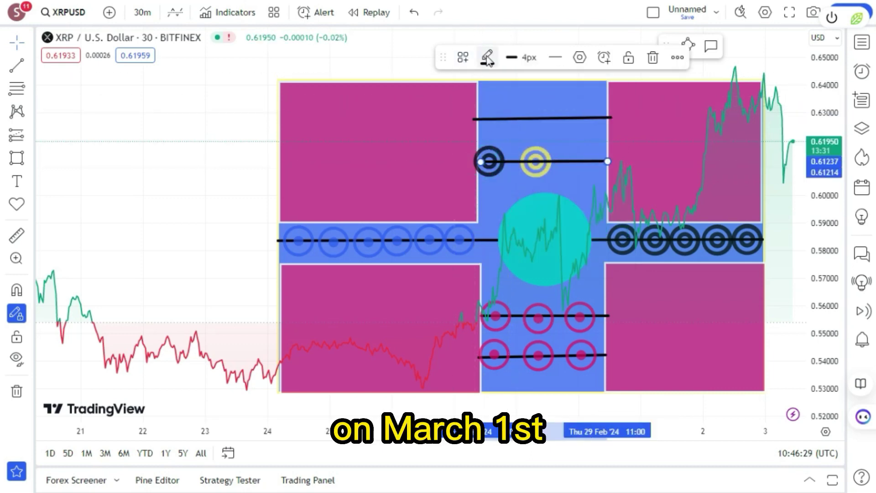
{"action": "left_click", "coordinate": [487, 56]}
{"action": "left_click", "coordinate": [518, 100]}
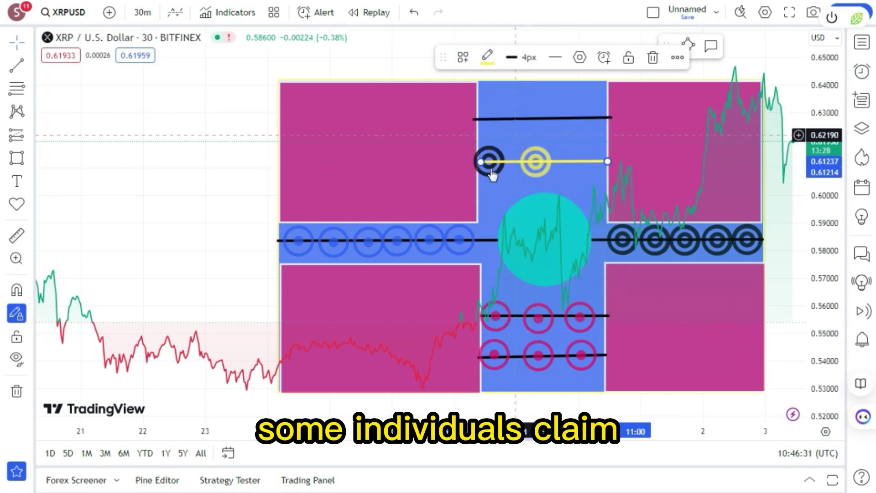
{"action": "left_click", "coordinate": [505, 161]}
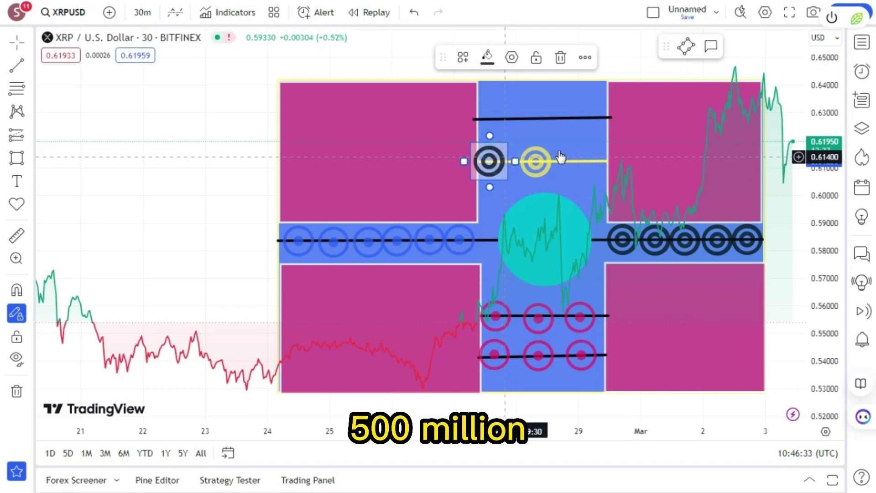
{"action": "left_click", "coordinate": [487, 58]}
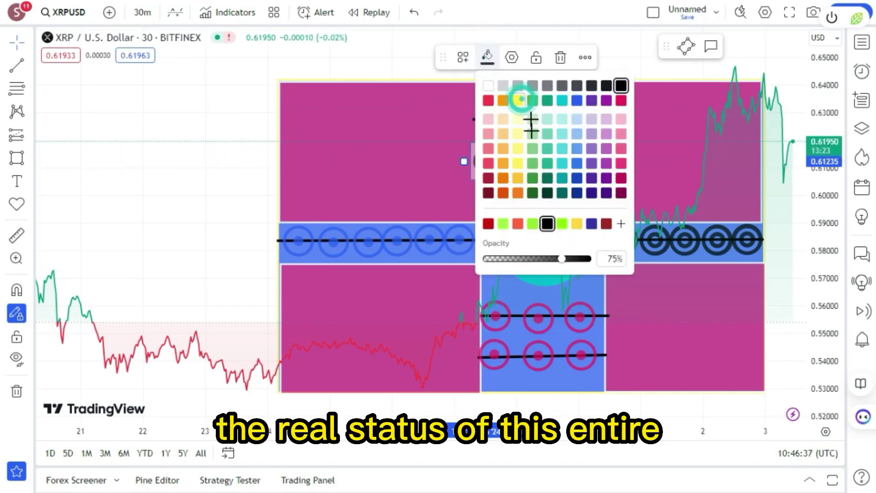
{"action": "left_click", "coordinate": [513, 161]}
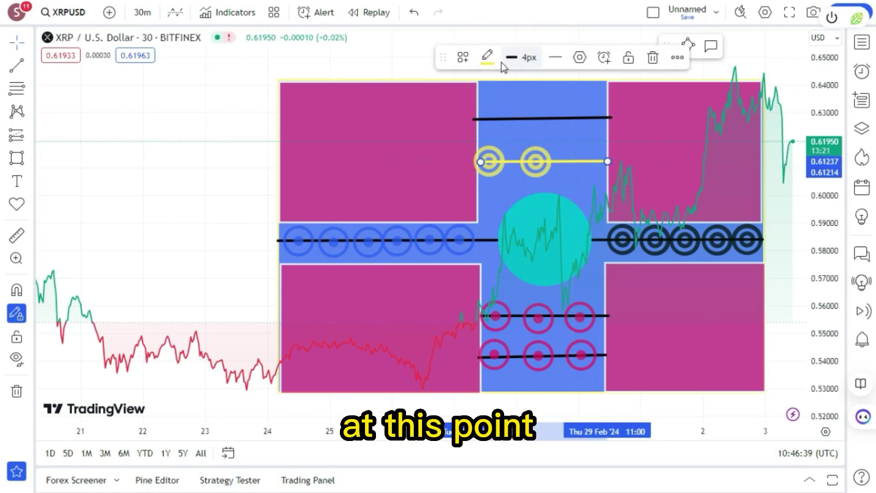
{"action": "left_click", "coordinate": [488, 57]}
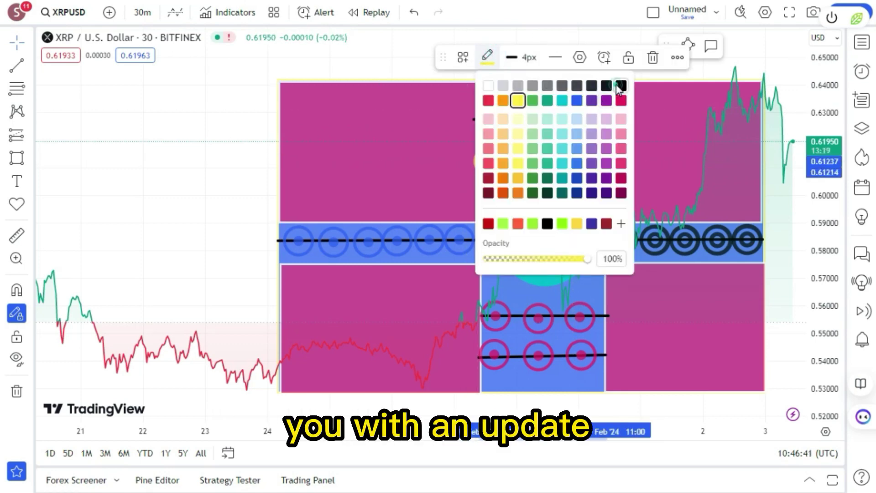
{"action": "left_click", "coordinate": [505, 129]}
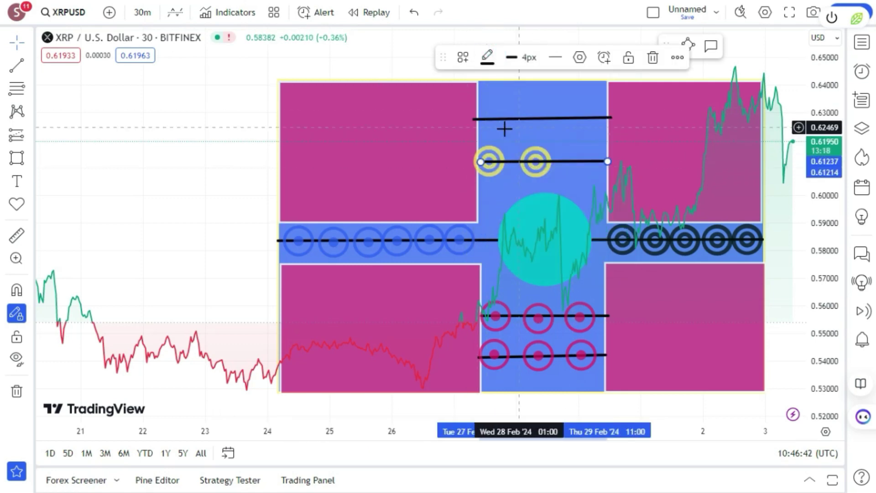
Step: Rotate the yellow targets on the upper lines into position
{"action": "left_click", "coordinate": [488, 162]}
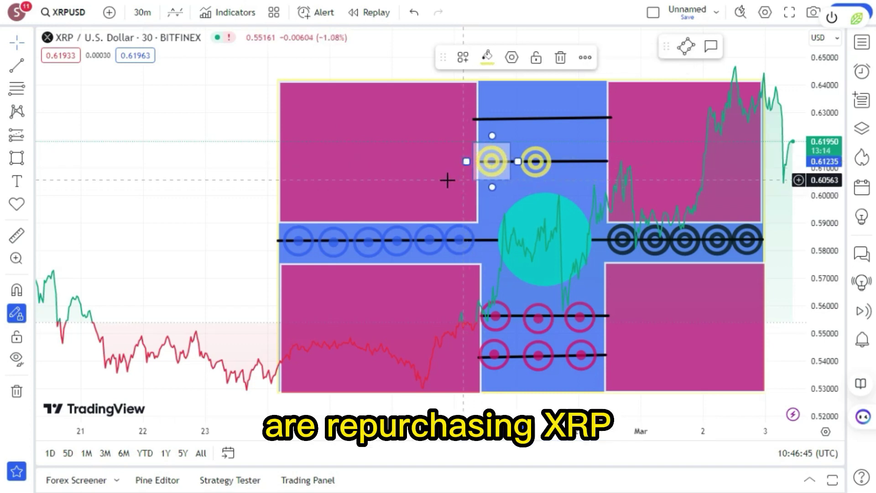
{"action": "left_click", "coordinate": [543, 180]}
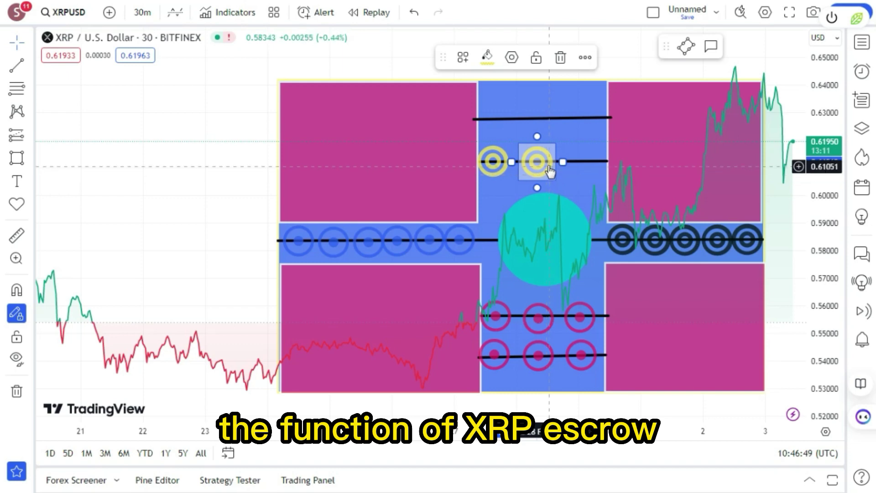
{"action": "mouse_move", "coordinate": [550, 146]}
{"action": "left_mouse_down"}
{"action": "mouse_move", "coordinate": [584, 161]}
{"action": "mouse_move", "coordinate": [581, 148]}
{"action": "mouse_move", "coordinate": [490, 117]}
{"action": "mouse_move", "coordinate": [517, 101]}
{"action": "mouse_move", "coordinate": [546, 119]}
{"action": "left_mouse_up"}
{"action": "left_click", "coordinate": [539, 136]}
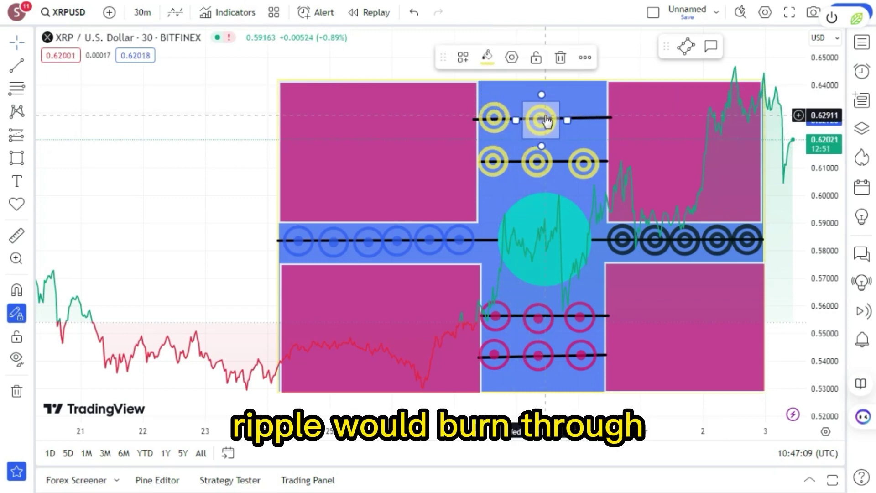
{"action": "left_click_drag", "start_coordinate": [542, 95], "coordinate": [582, 122]}
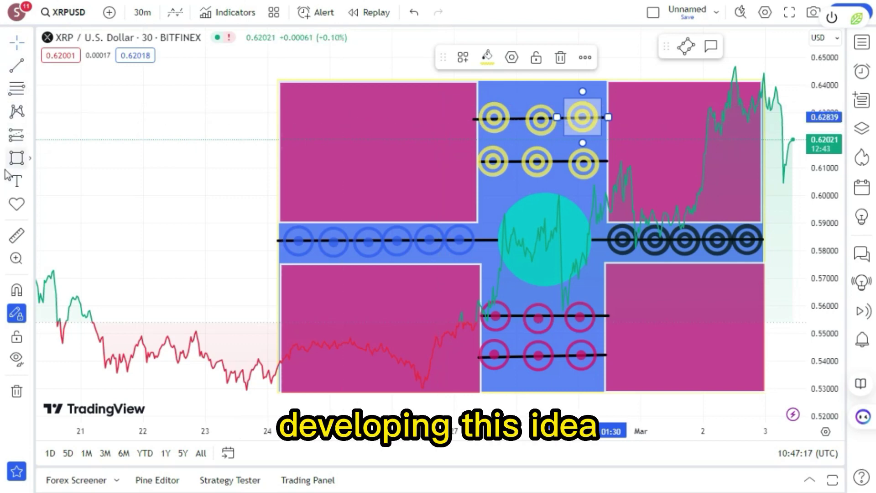
Step: Place a dotted target icon in the top-left and bottom-left pink rectangles
{"action": "left_click", "coordinate": [29, 203]}
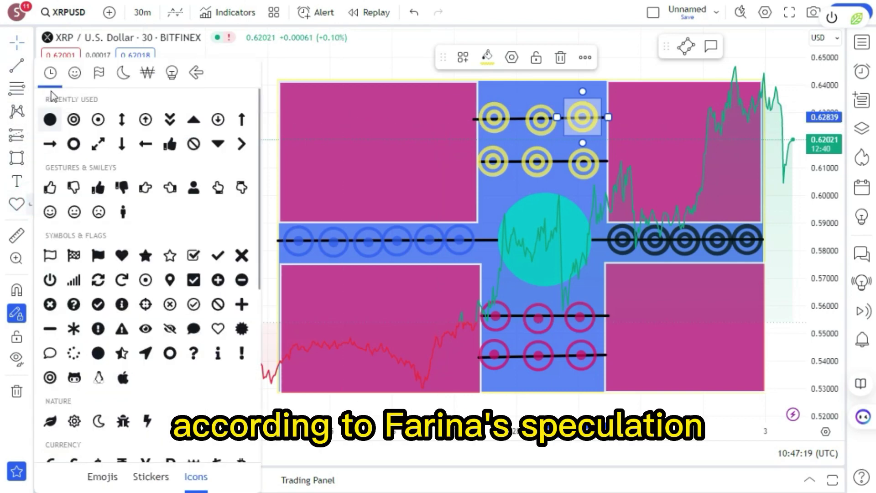
{"action": "left_click", "coordinate": [98, 119]}
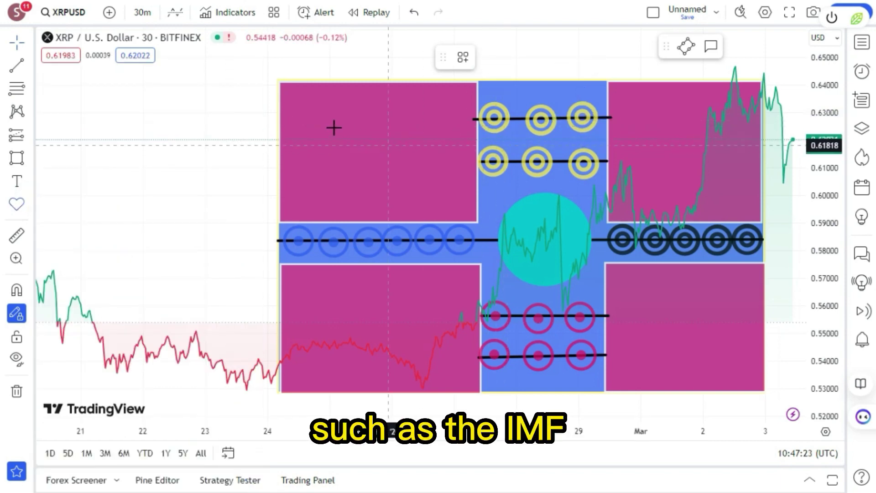
{"action": "left_click", "coordinate": [370, 153]}
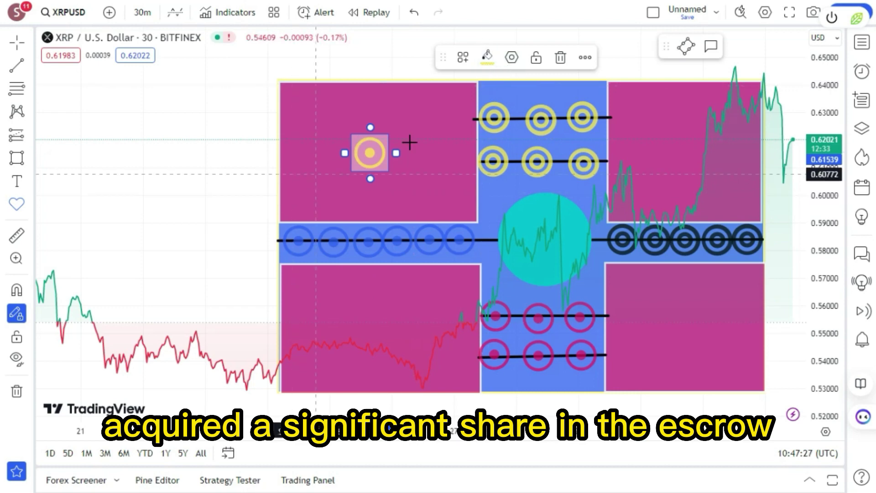
{"action": "left_click", "coordinate": [378, 326]}
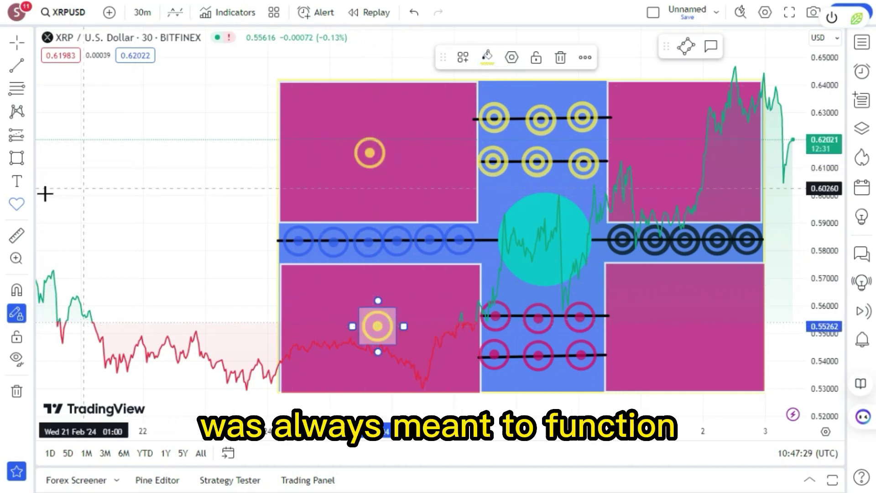
Step: Place a double-circle target icon in the top-right and bottom-right pink rectangles
{"action": "left_click", "coordinate": [24, 205]}
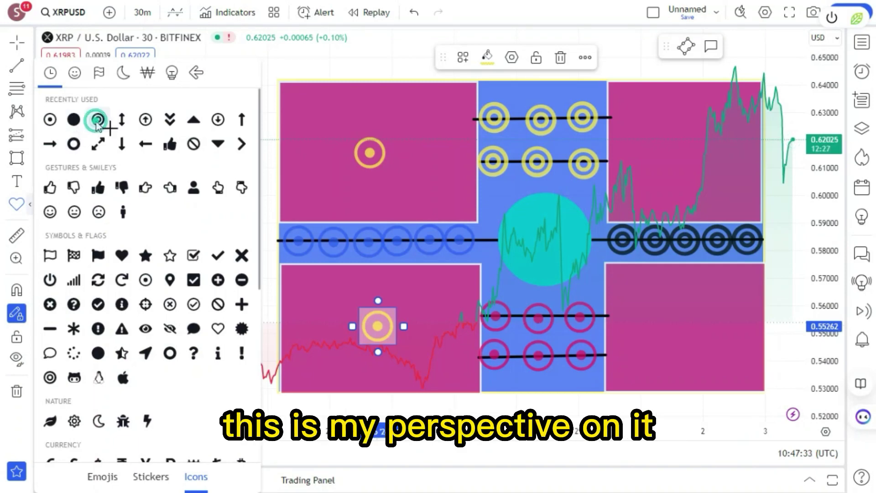
{"action": "left_click", "coordinate": [97, 121]}
{"action": "left_click", "coordinate": [642, 116]}
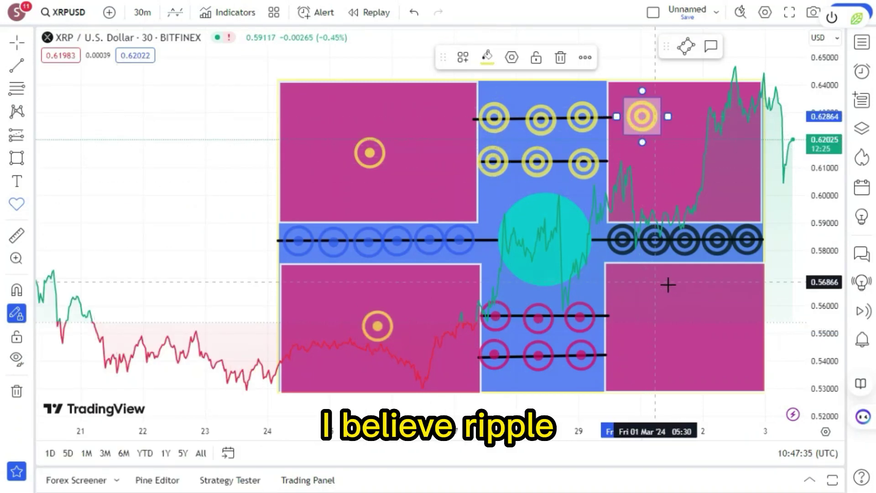
{"action": "left_click", "coordinate": [678, 283]}
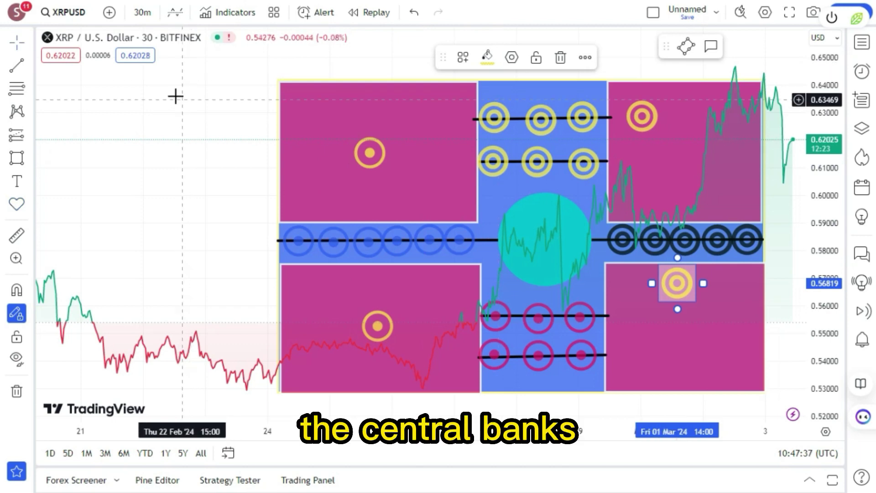
{"action": "left_click", "coordinate": [369, 153]}
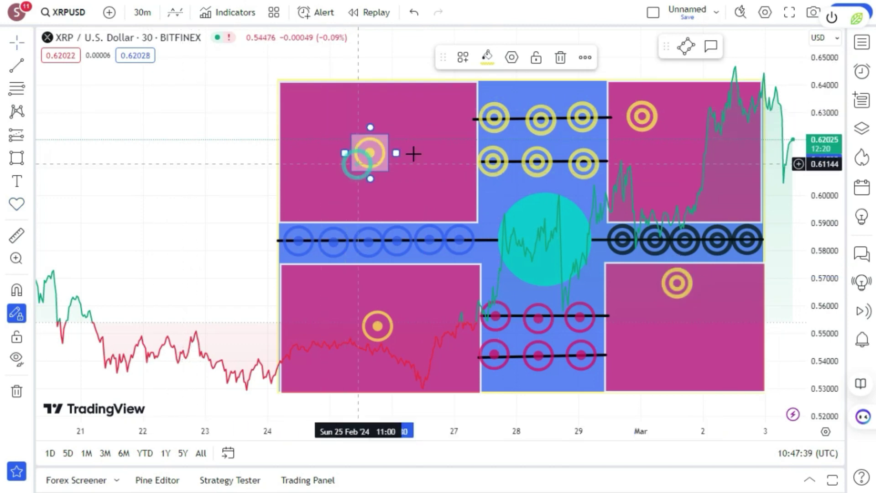
Step: Enlarge the top-left target to fill its rectangle and colour it blue
{"action": "left_click_drag", "start_coordinate": [392, 153], "coordinate": [441, 176]}
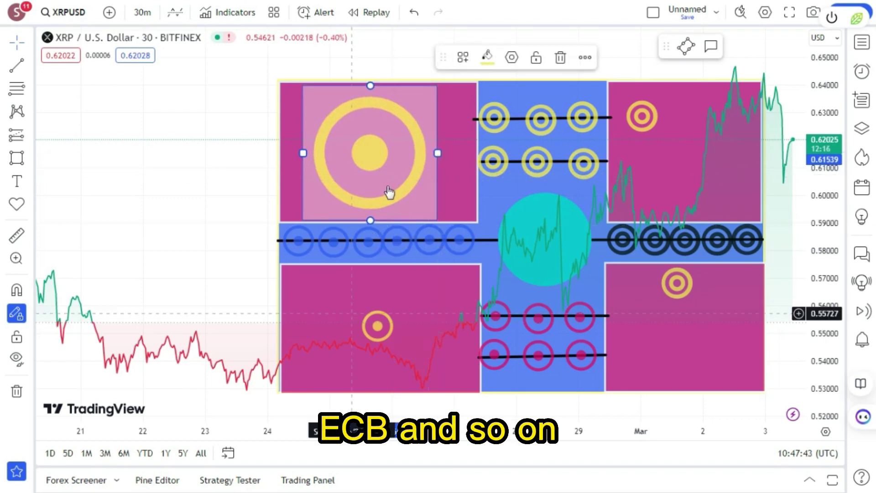
{"action": "left_click", "coordinate": [488, 57]}
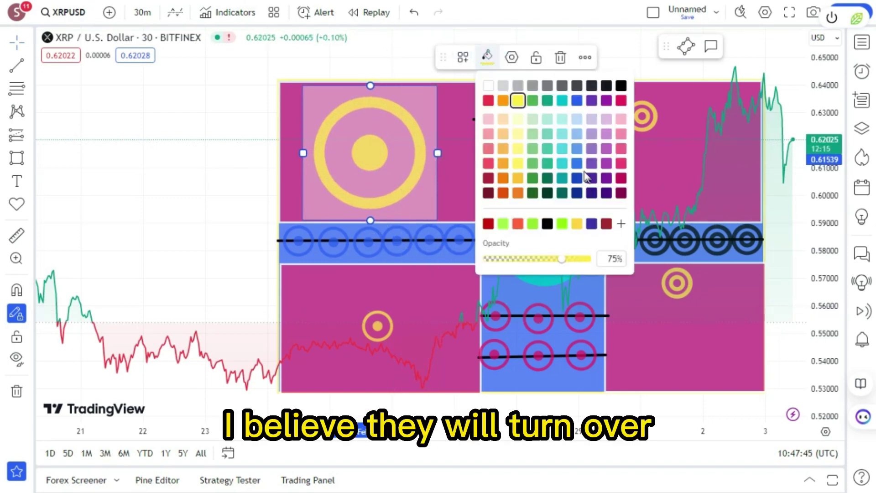
{"action": "left_click", "coordinate": [578, 101]}
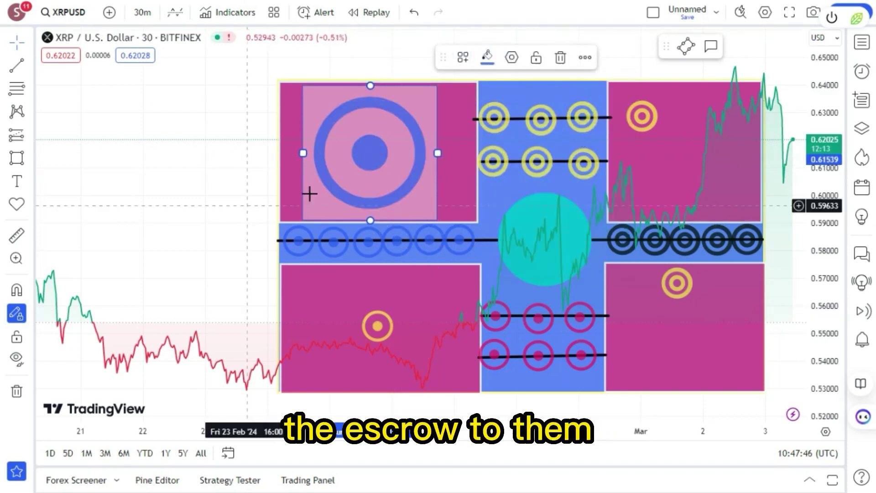
Step: Enlarge the bottom-left target in magenta and centre the yellow target in the top-right rectangle
{"action": "left_click", "coordinate": [387, 327]}
{"action": "left_click_drag", "start_coordinate": [404, 326], "coordinate": [451, 379]}
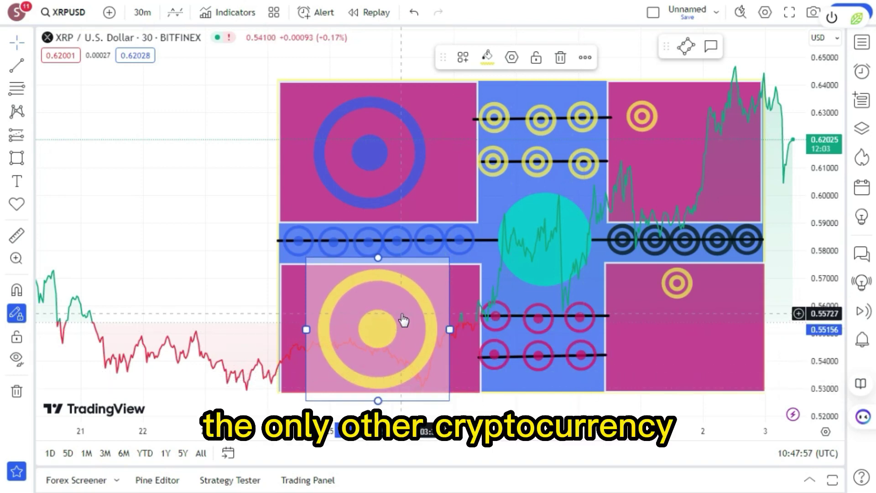
{"action": "left_click", "coordinate": [487, 54]}
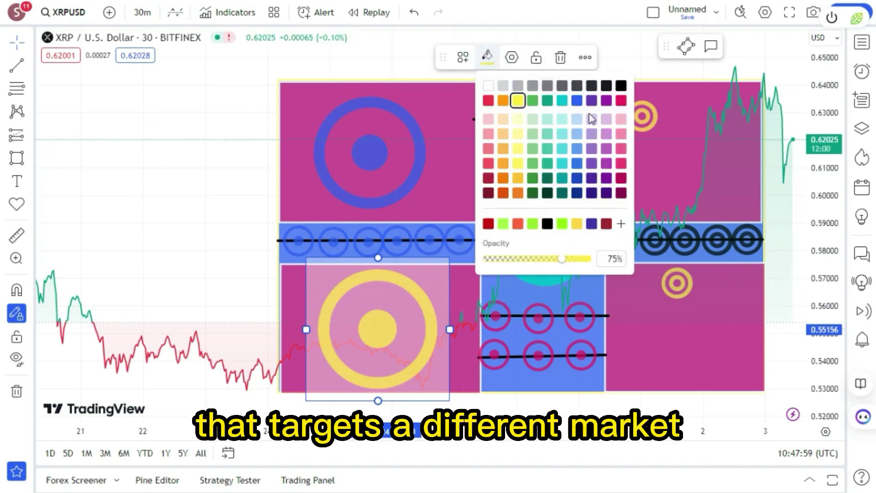
{"action": "left_click", "coordinate": [622, 101]}
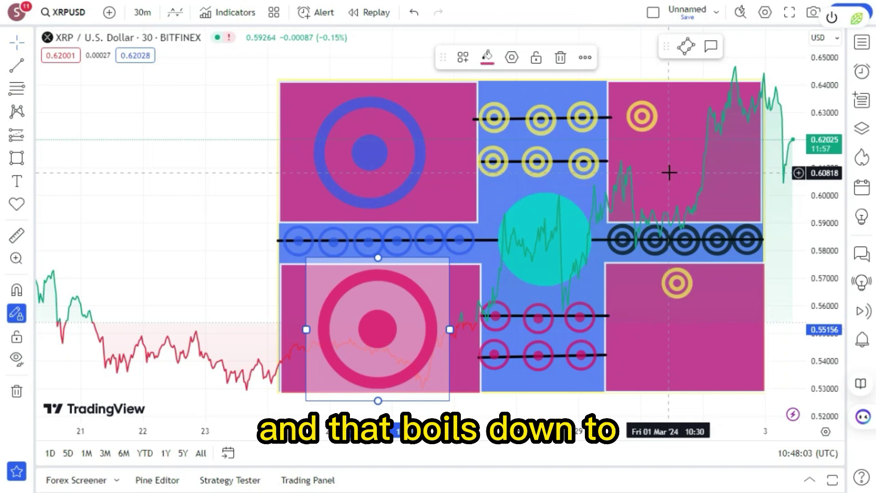
{"action": "left_click", "coordinate": [654, 118]}
{"action": "left_click_drag", "start_coordinate": [653, 118], "coordinate": [769, 174]}
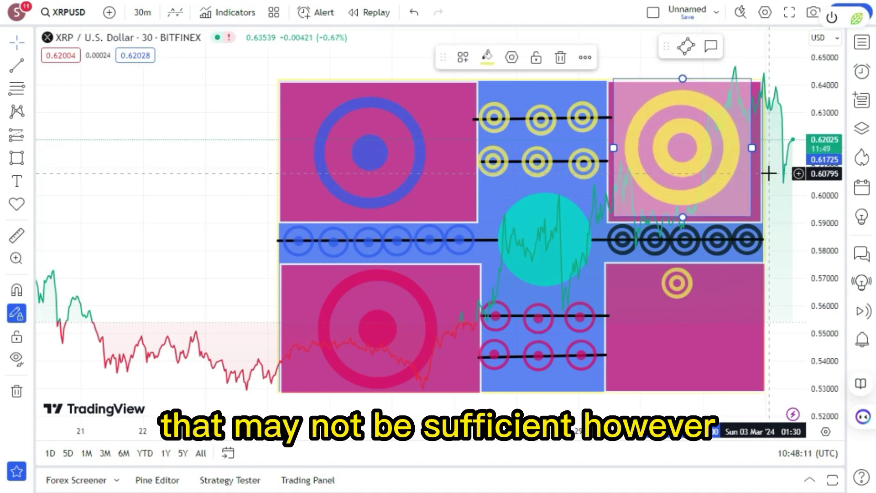